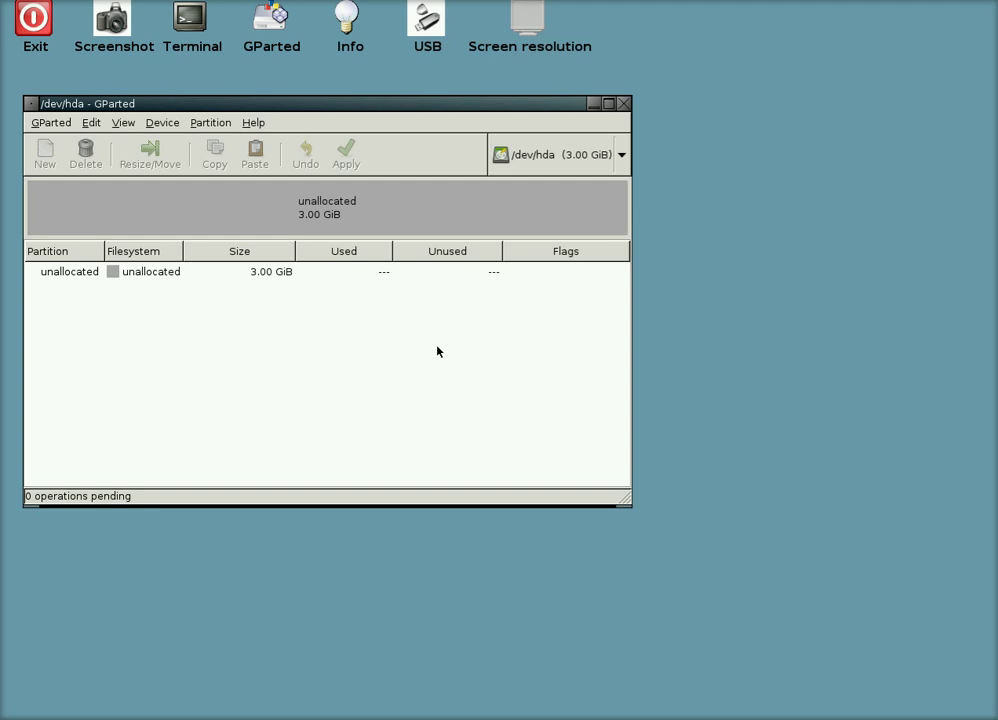
- Create a new msdos partition table on the 3 GiB disk /dev/hda
right_click(188, 278)
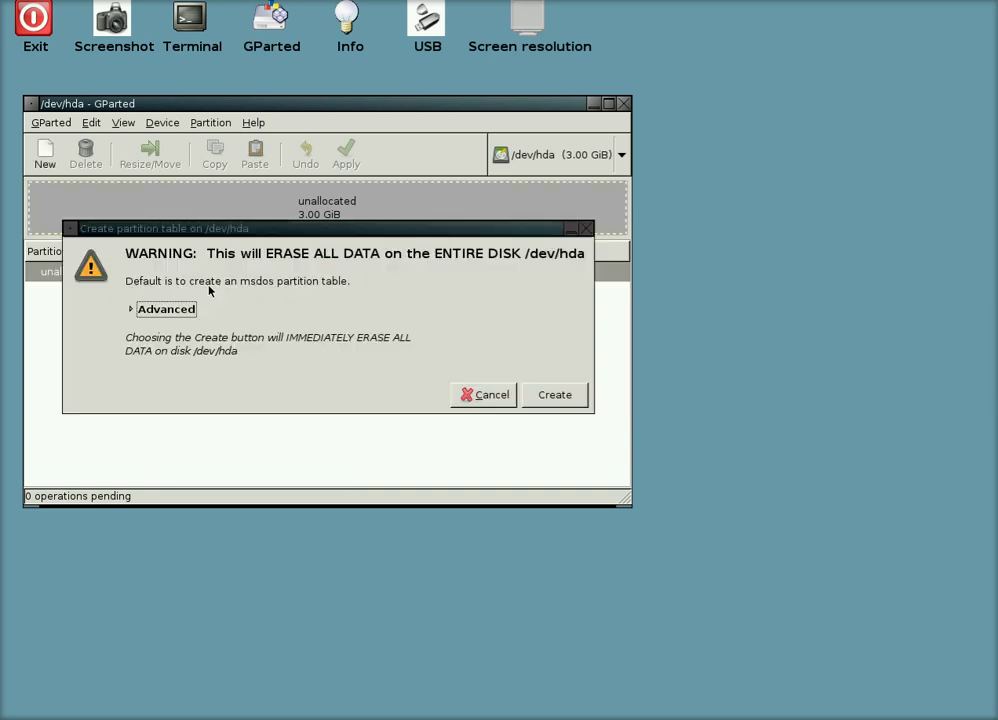
click(211, 282)
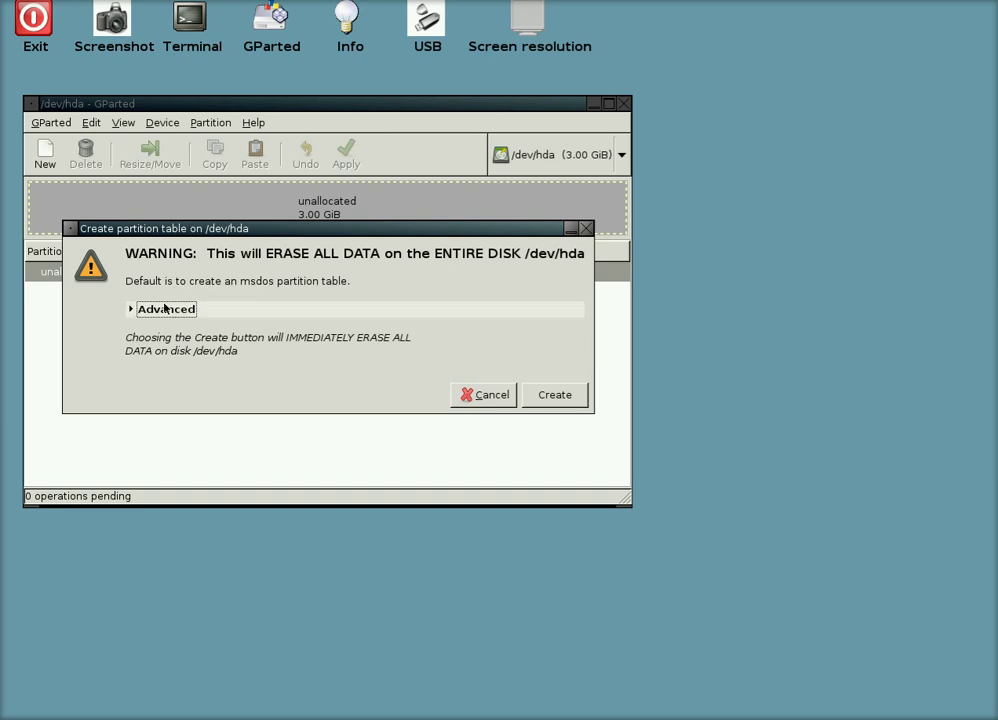
click(131, 310)
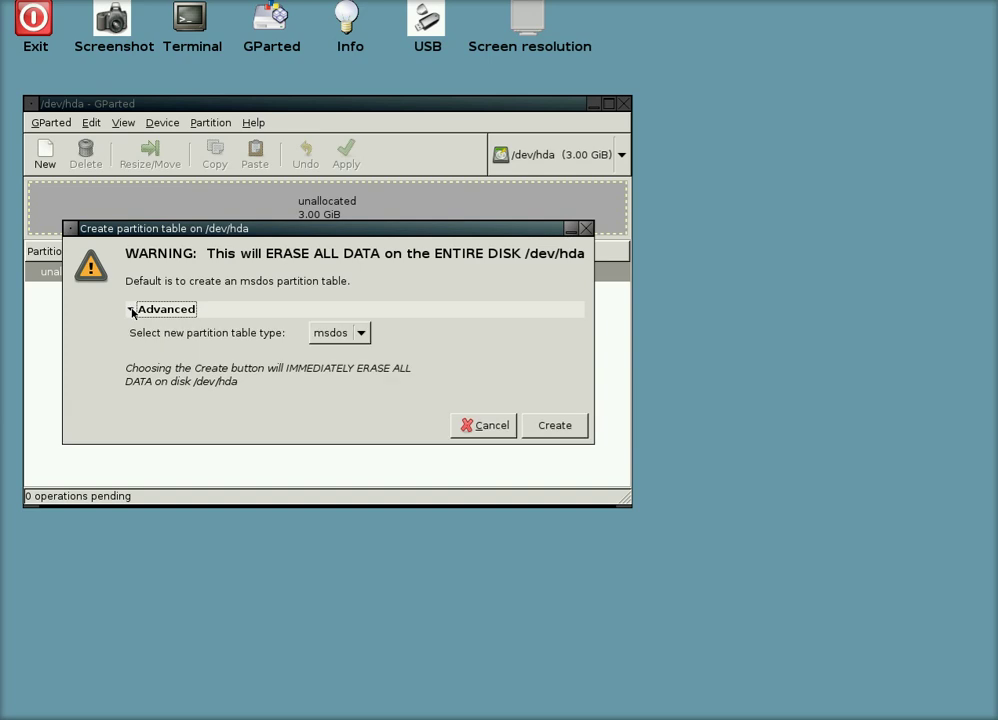
click(361, 337)
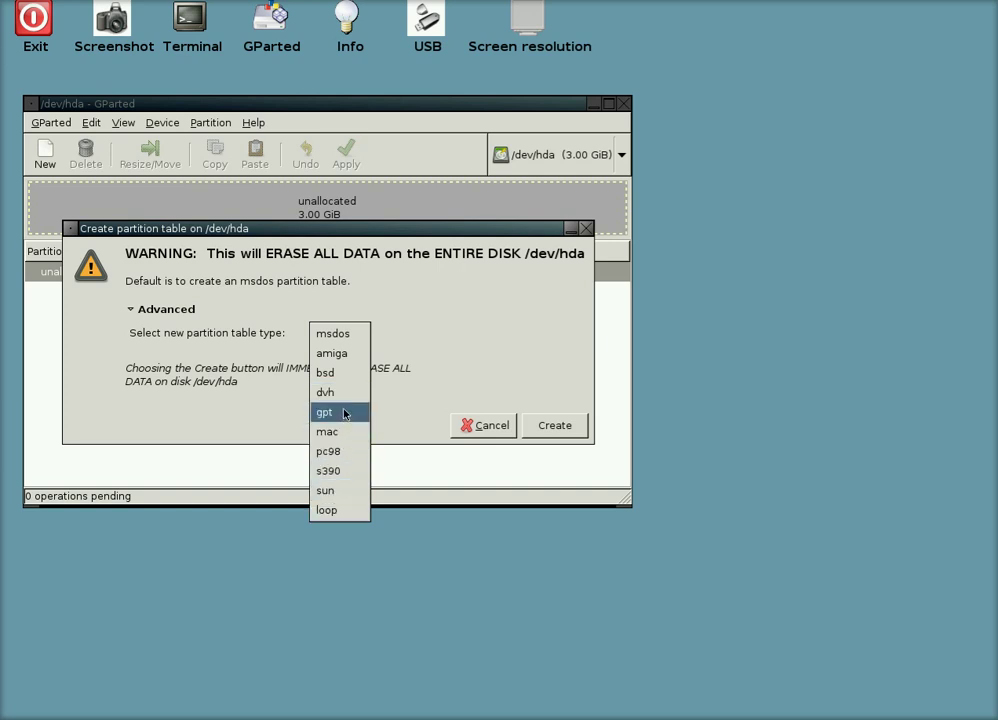
click(350, 336)
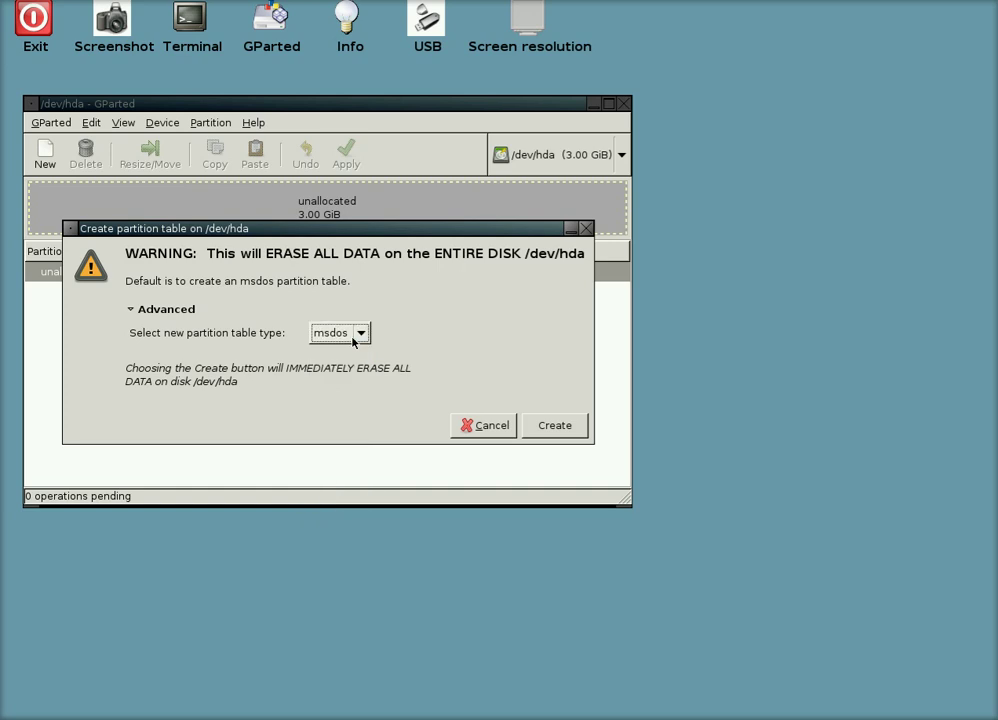
click(552, 428)
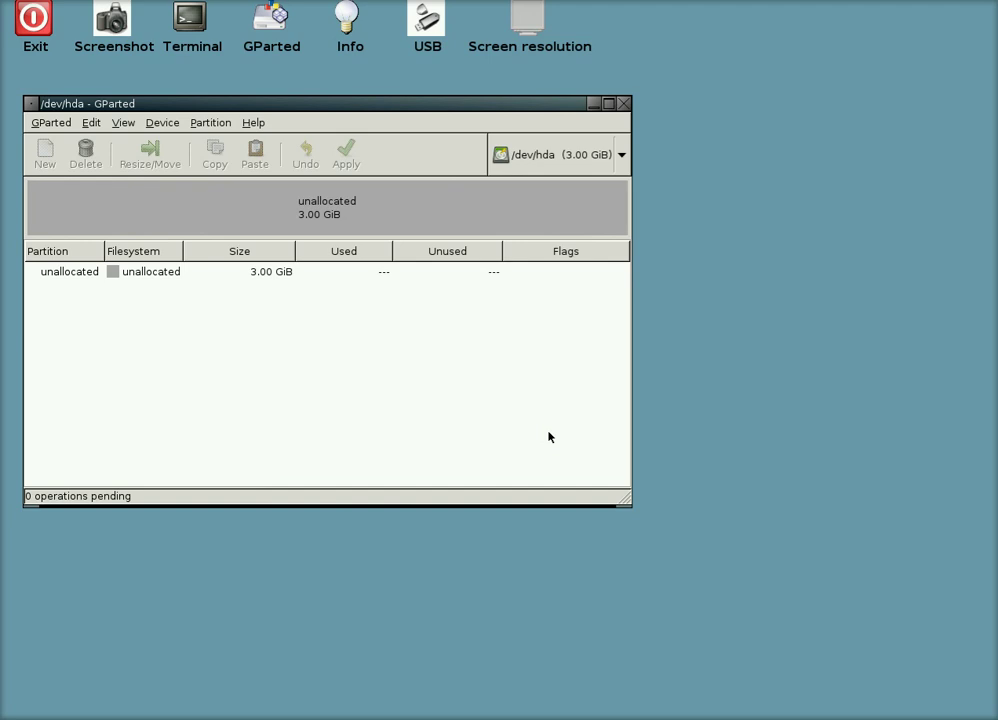
- Queue a 1024 MiB ext3 primary partition at the start of /dev/hda
right_click(175, 276)
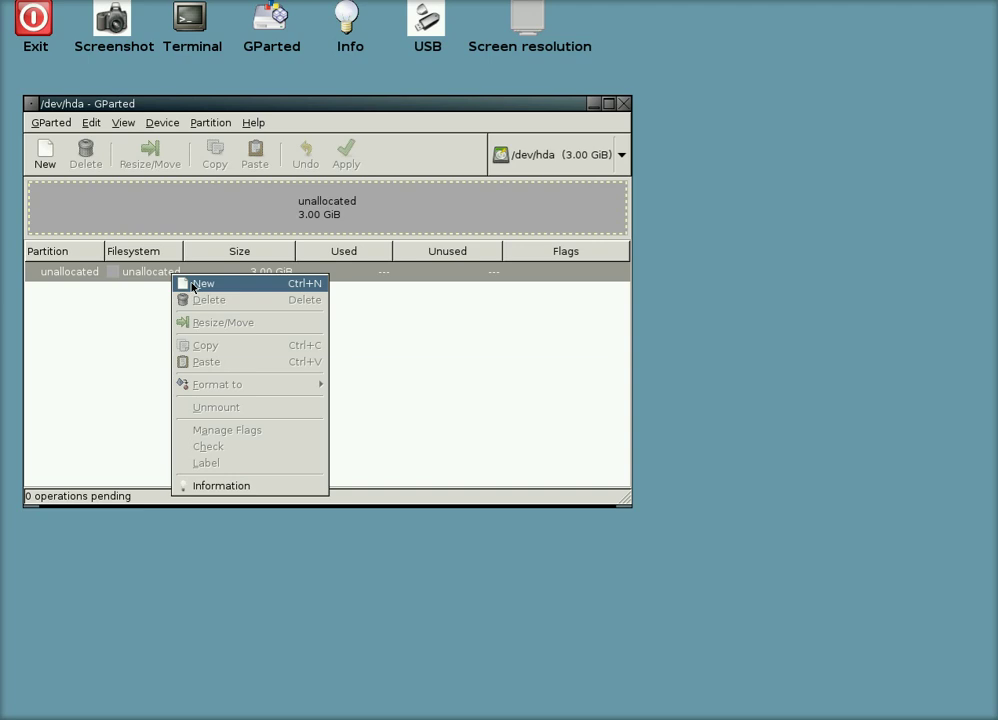
click(195, 285)
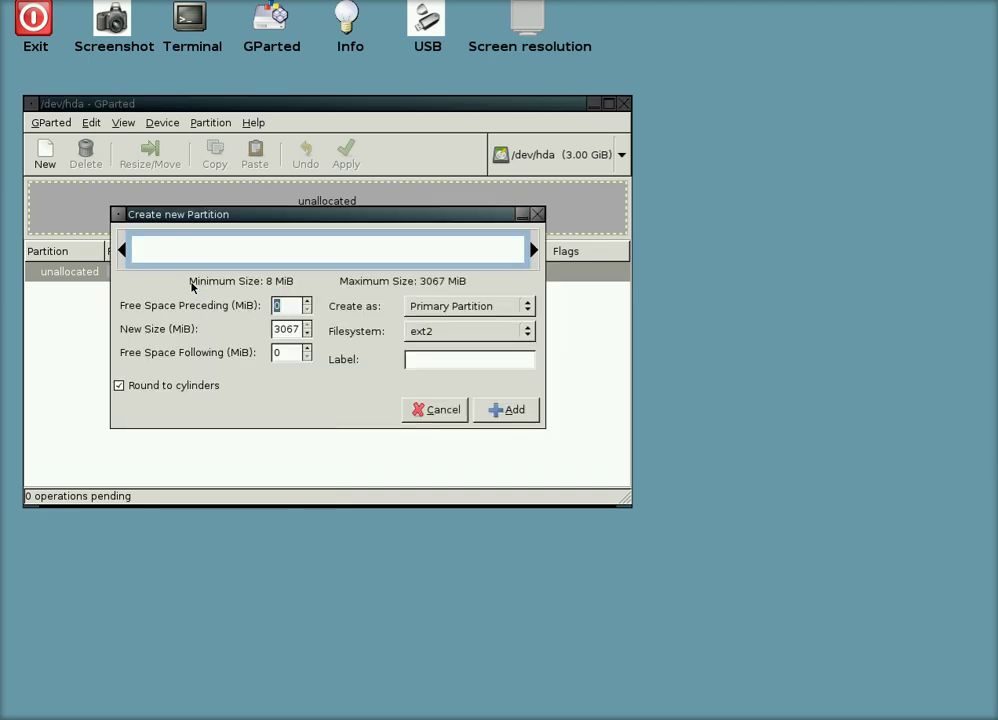
click(297, 329)
key(BackSpace)
key(BackSpace)
key(BackSpace)
key(BackSpace)
text(1024)
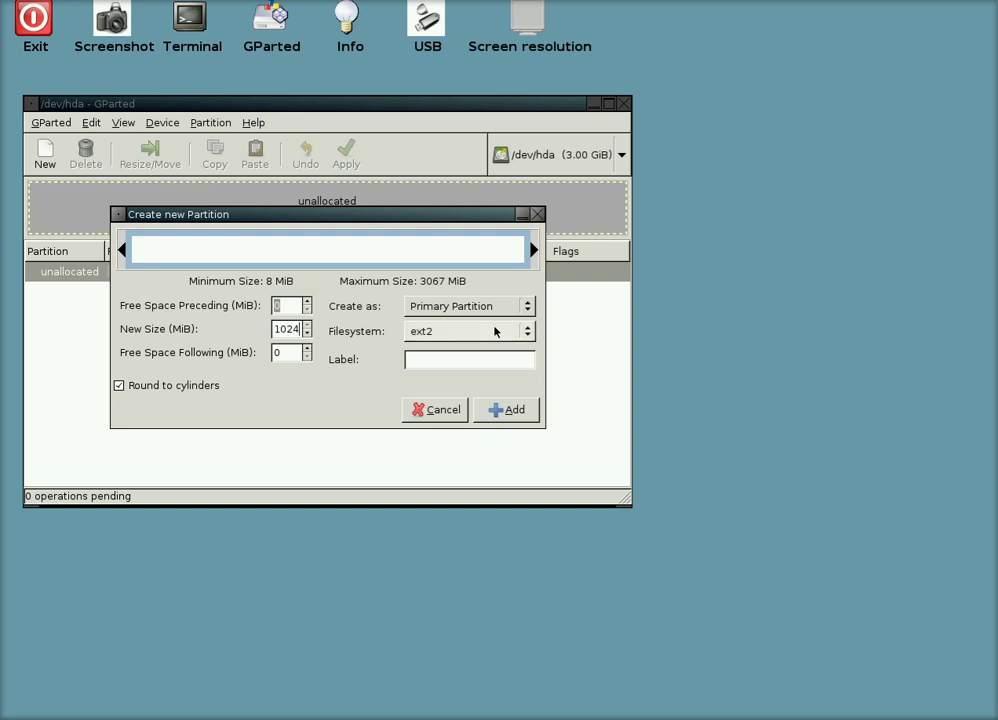
click(530, 340)
click(466, 350)
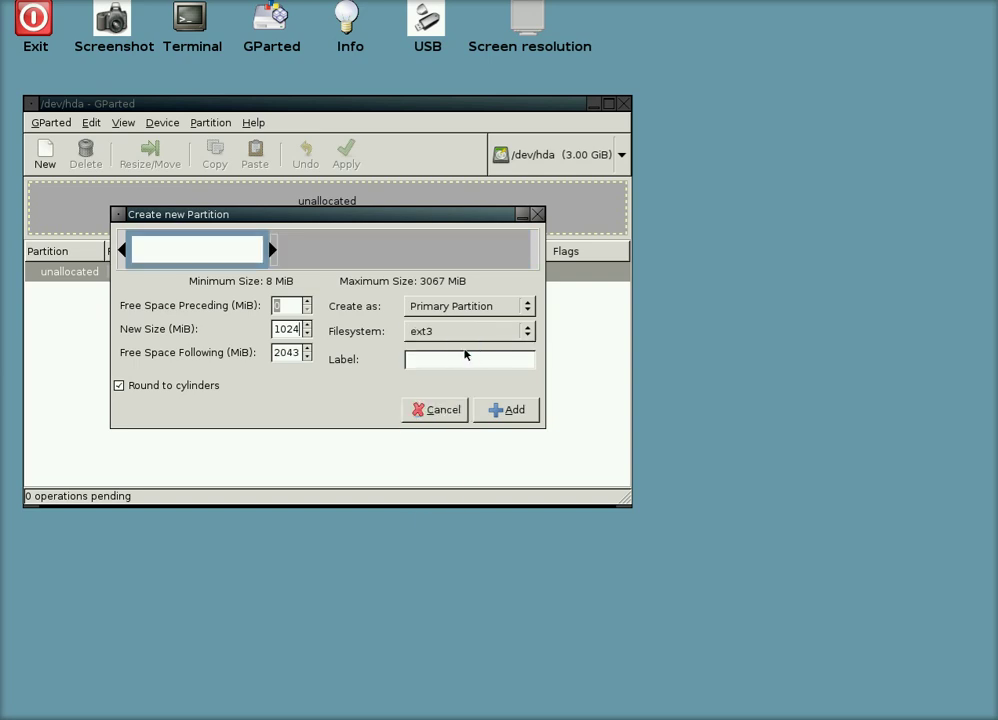
click(505, 410)
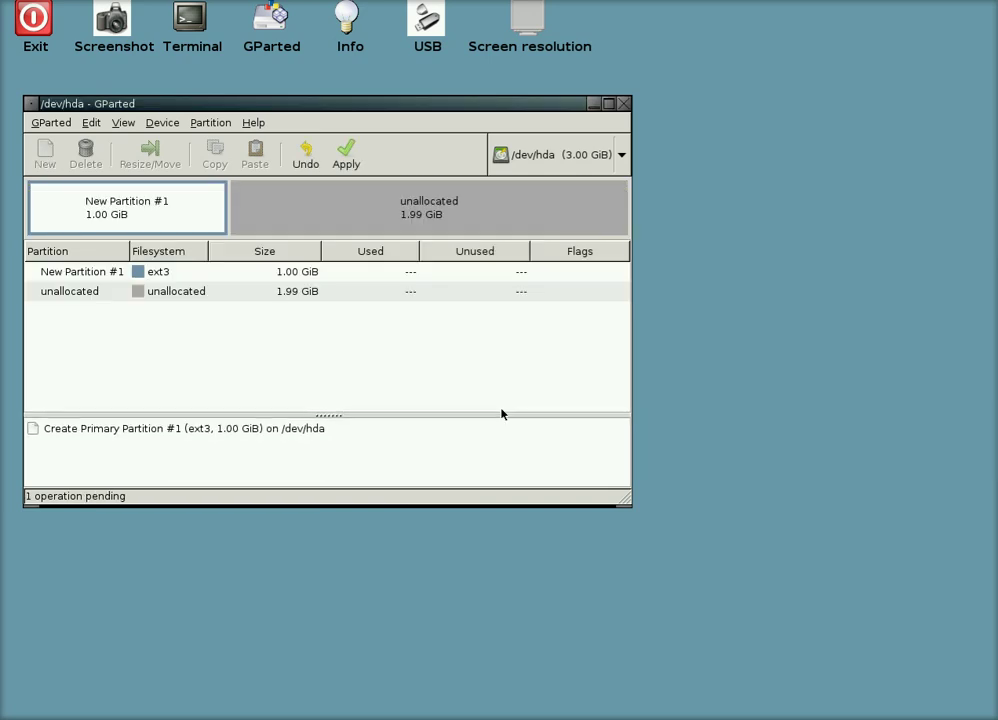
right_click(174, 296)
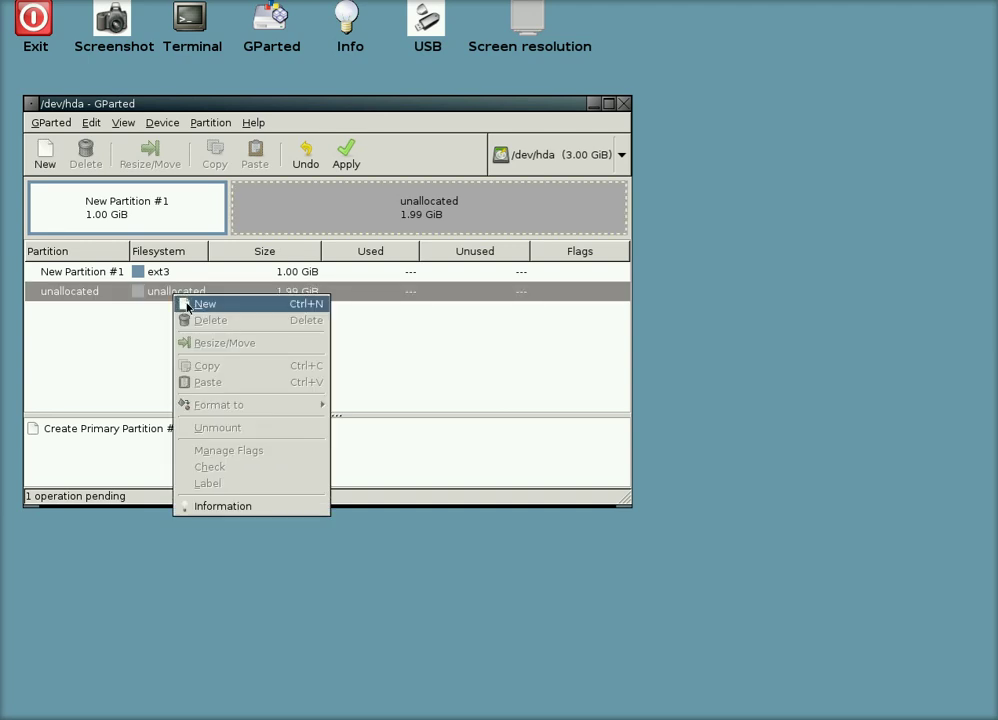
- Queue a 512 MiB linux-swap primary partition after the ext3 partition
click(204, 304)
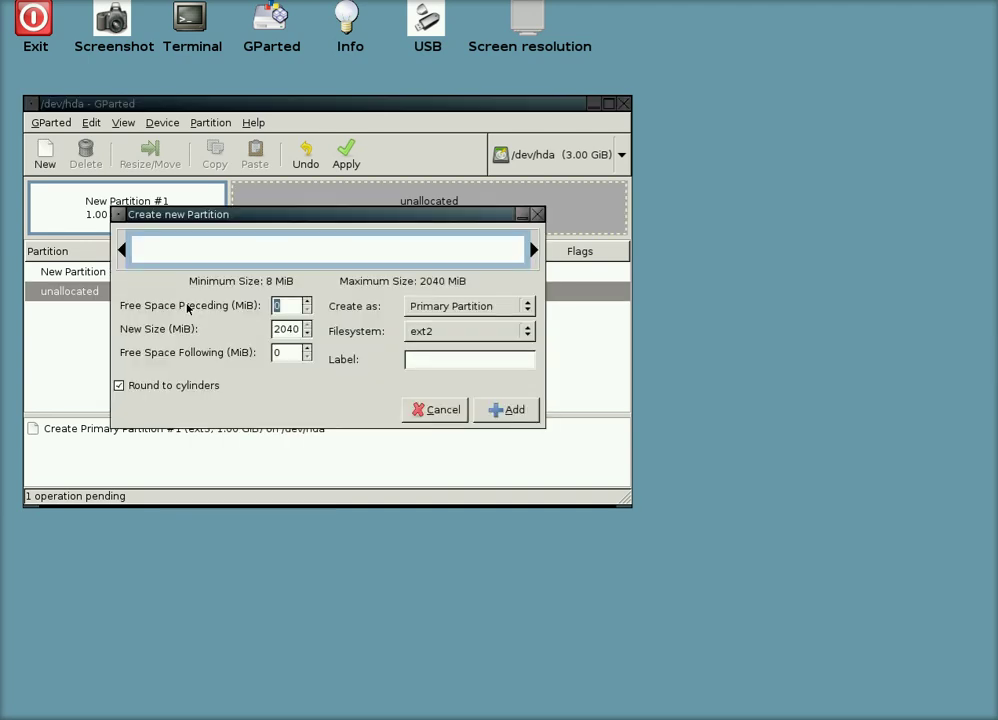
click(527, 333)
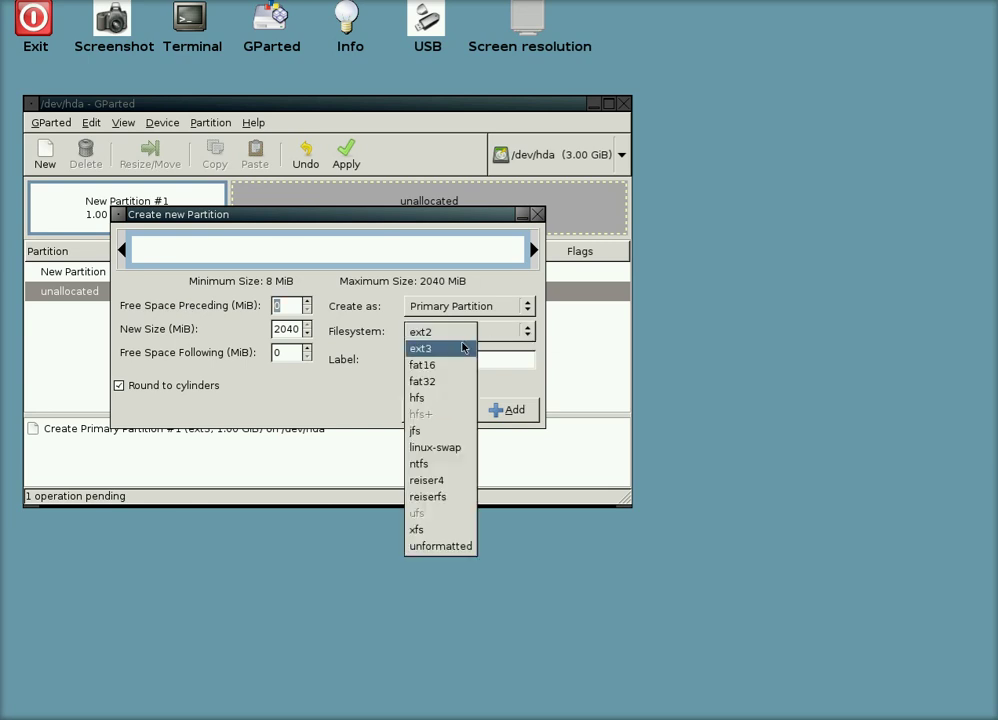
click(452, 449)
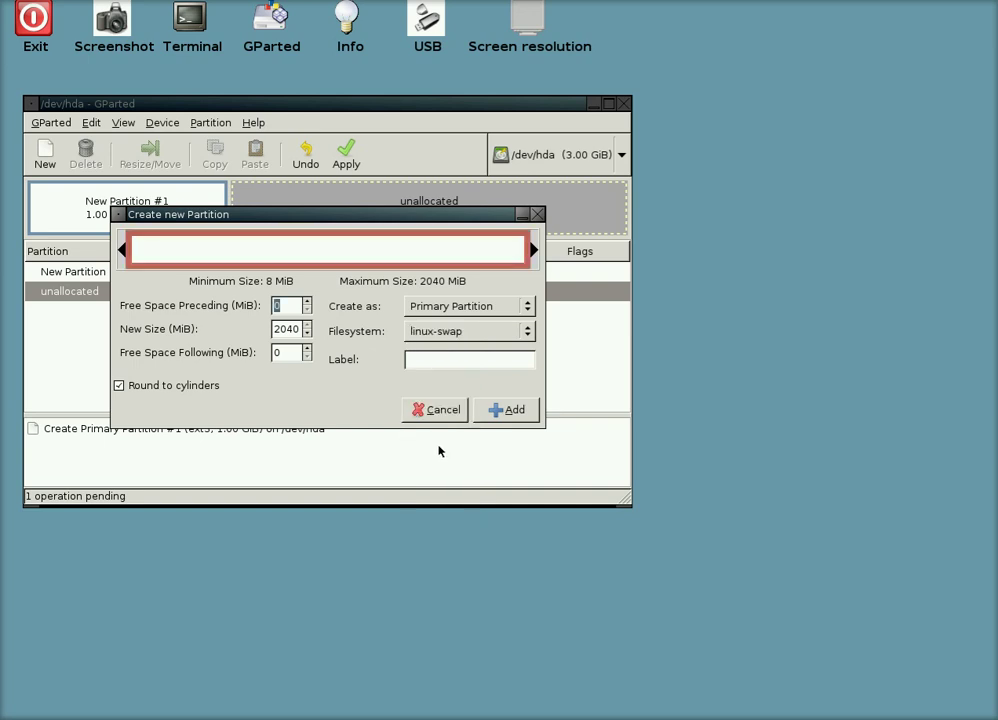
click(301, 332)
key(BackSpace)
key(BackSpace)
key(BackSpace)
key(BackSpace)
text(512)
click(504, 411)
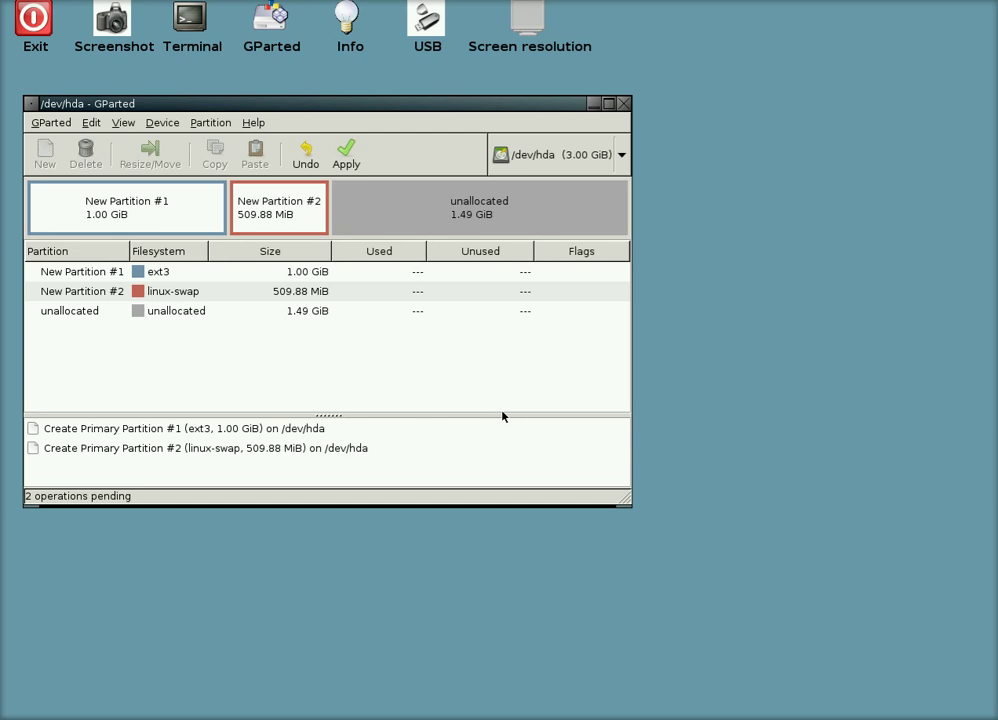
right_click(177, 317)
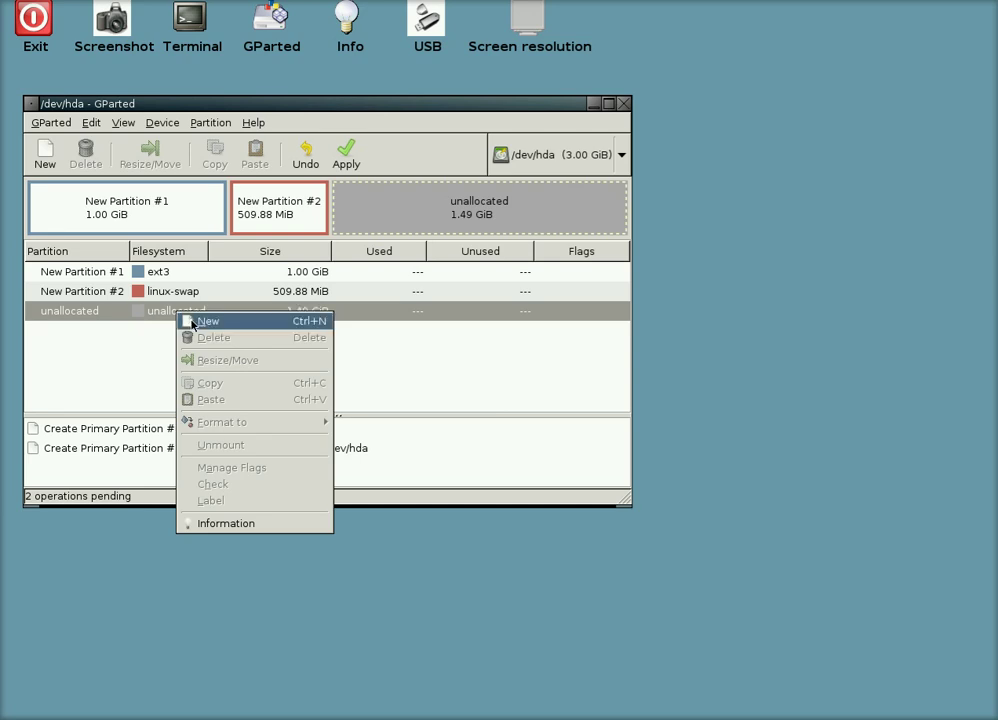
- Queue a third primary partition of 1024 MiB formatted fat32
click(192, 322)
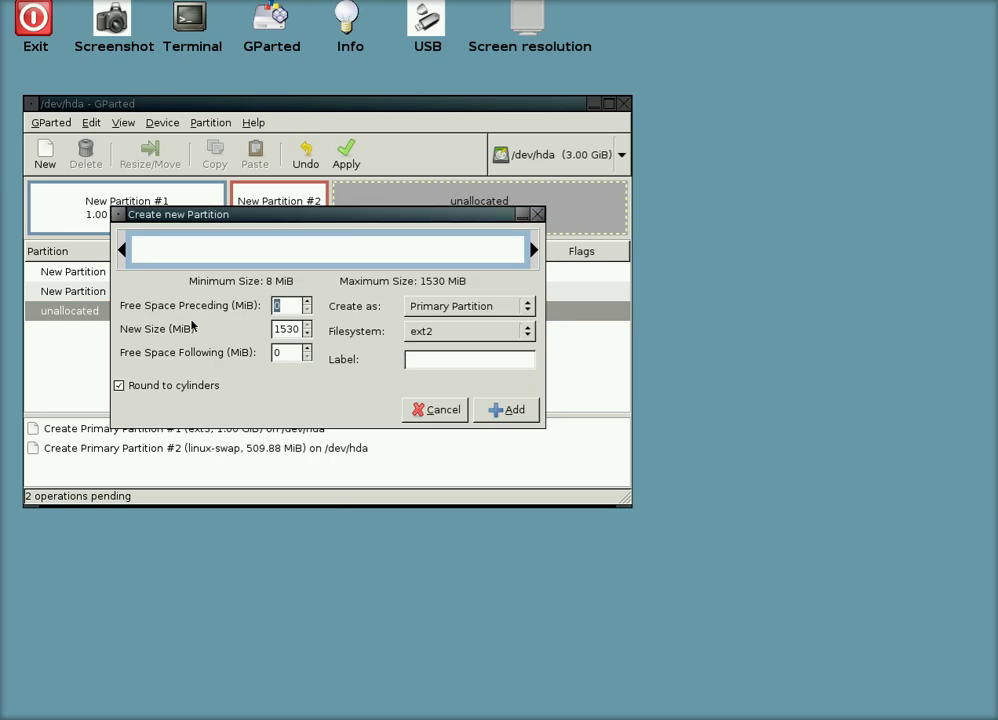
click(527, 335)
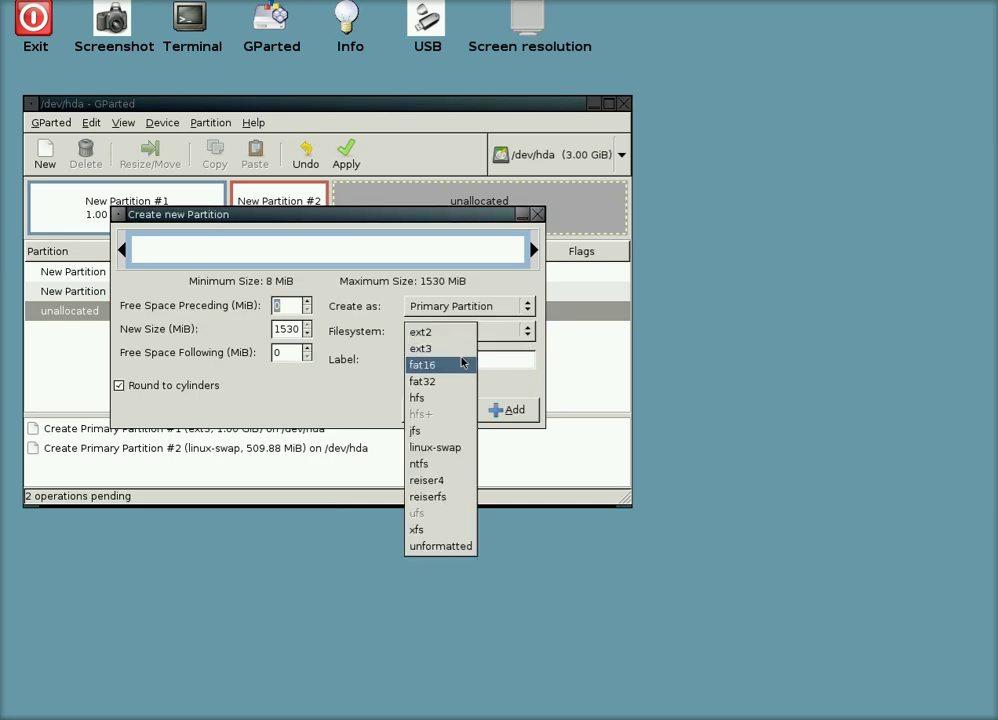
click(440, 383)
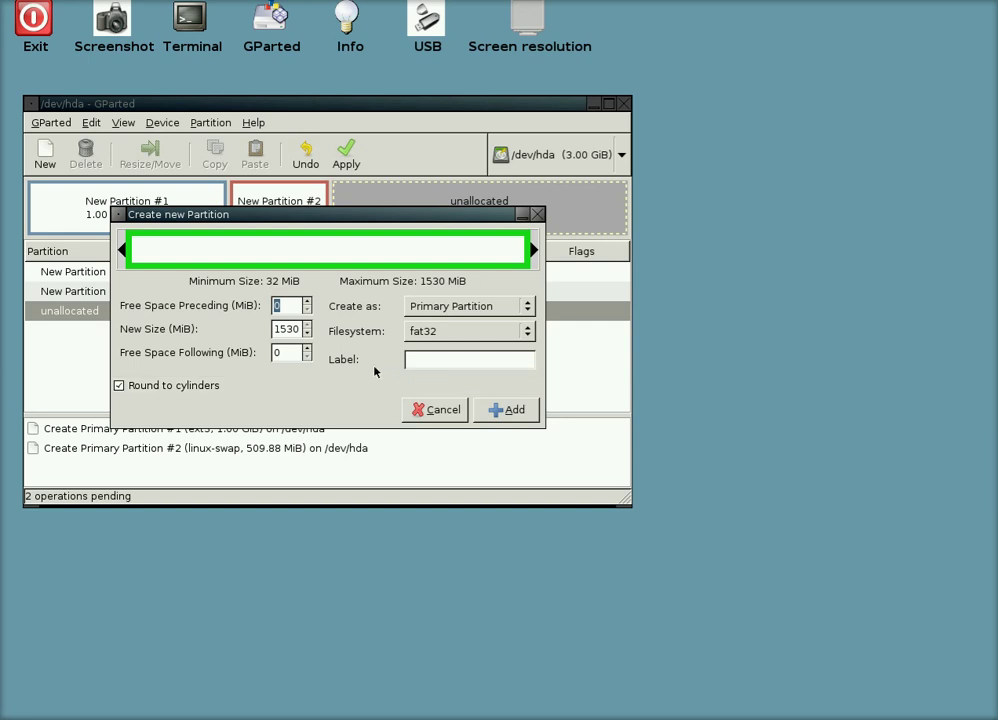
click(298, 331)
key(BackSpace)
key(BackSpace)
key(BackSpace)
key(BackSpace)
text(1024)
click(513, 412)
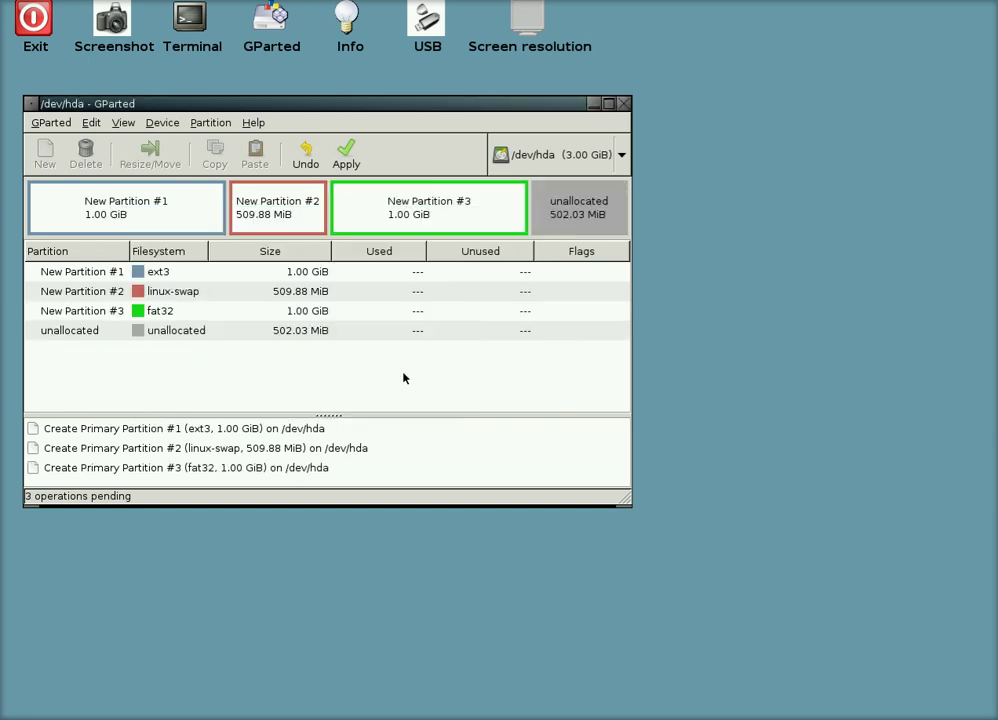
- Add a 502.03 MiB ext2 primary partition using all remaining free space
right_click(173, 339)
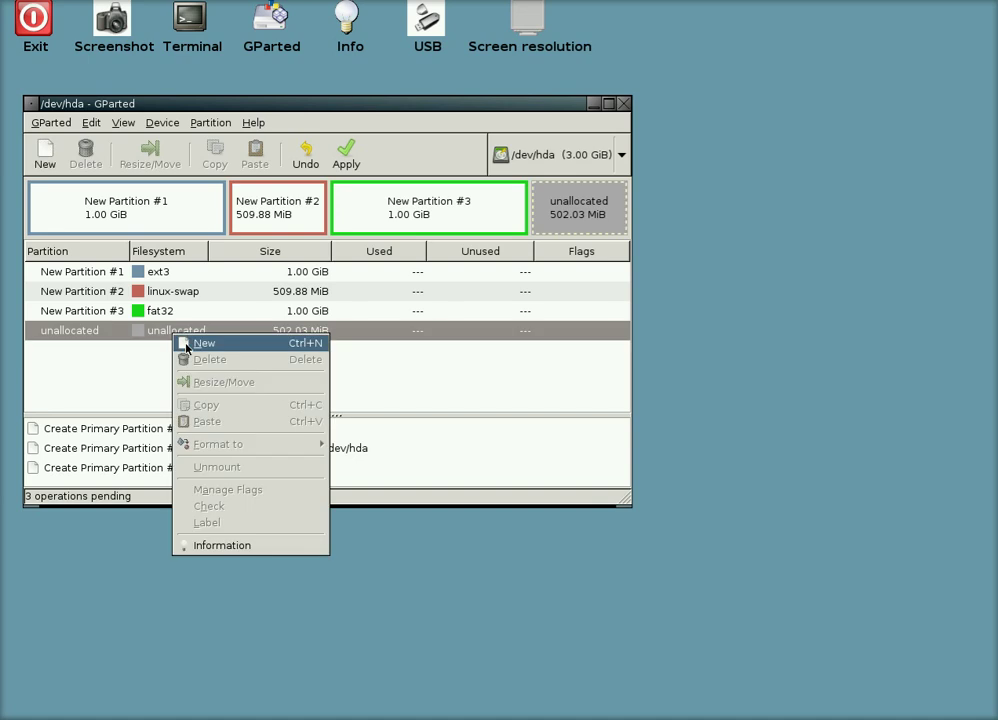
click(203, 343)
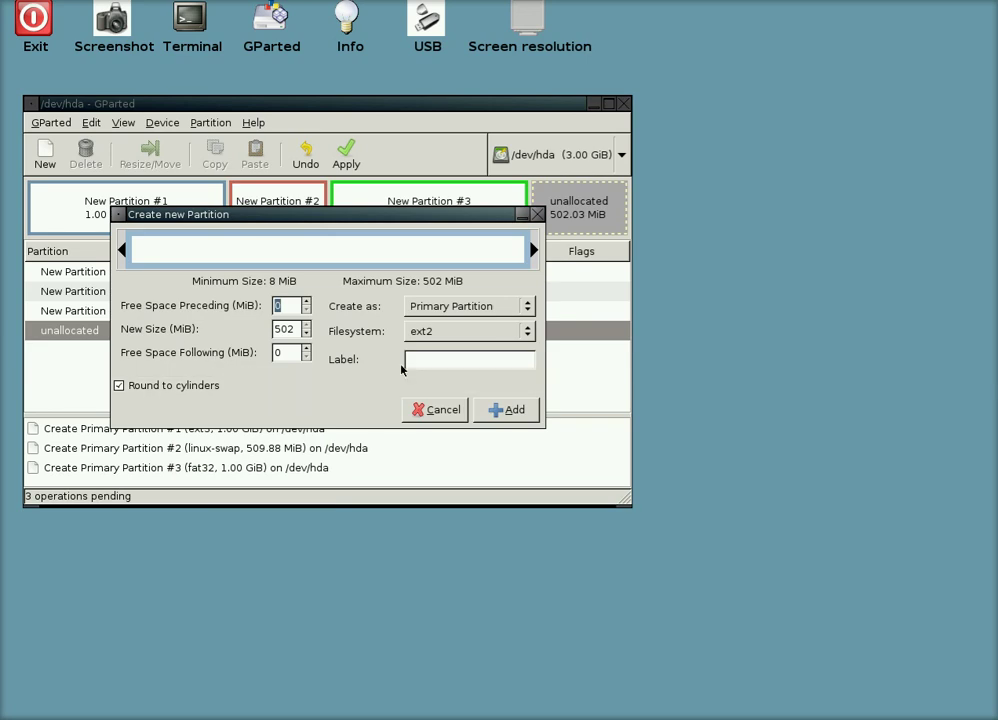
click(527, 335)
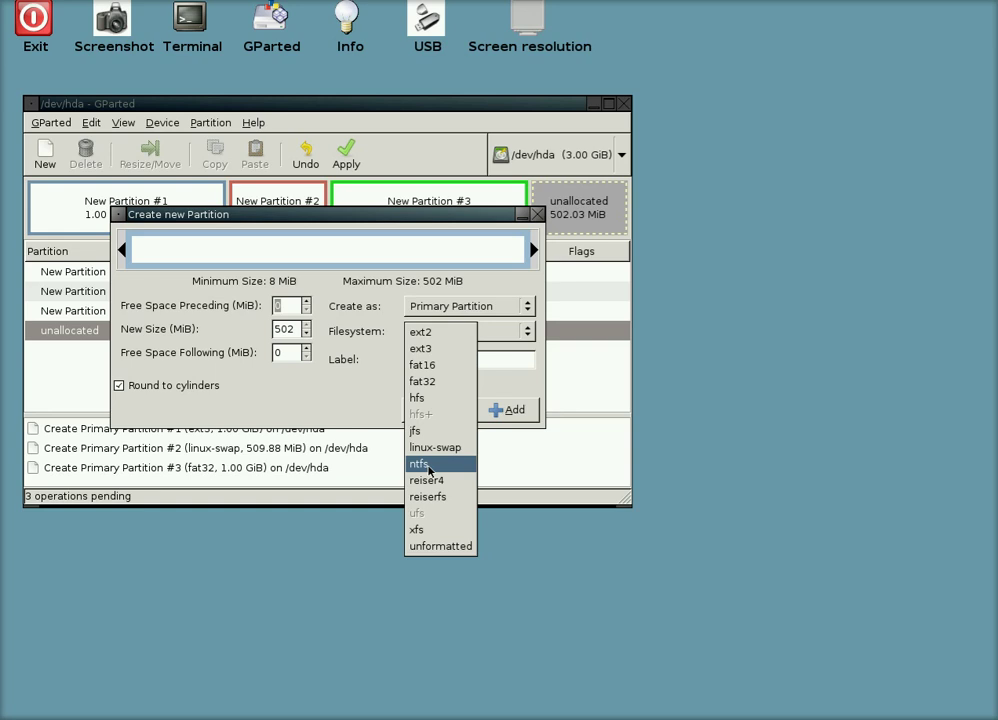
click(438, 334)
click(499, 410)
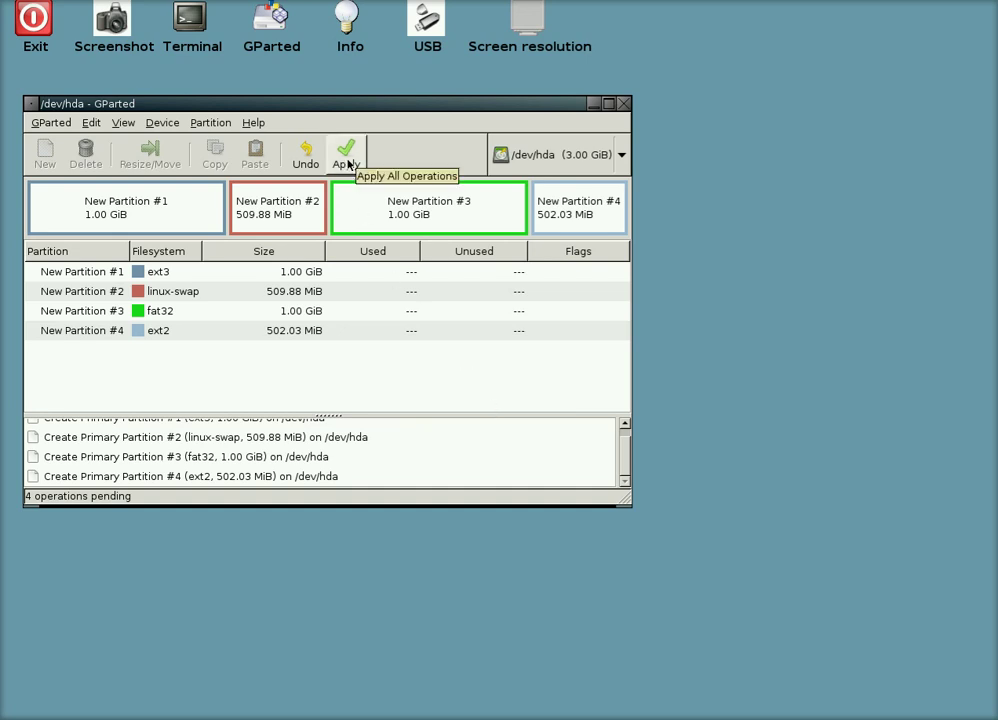
- Apply the four pending operations, writing /dev/hda1 to /dev/hda4 to disk
click(346, 158)
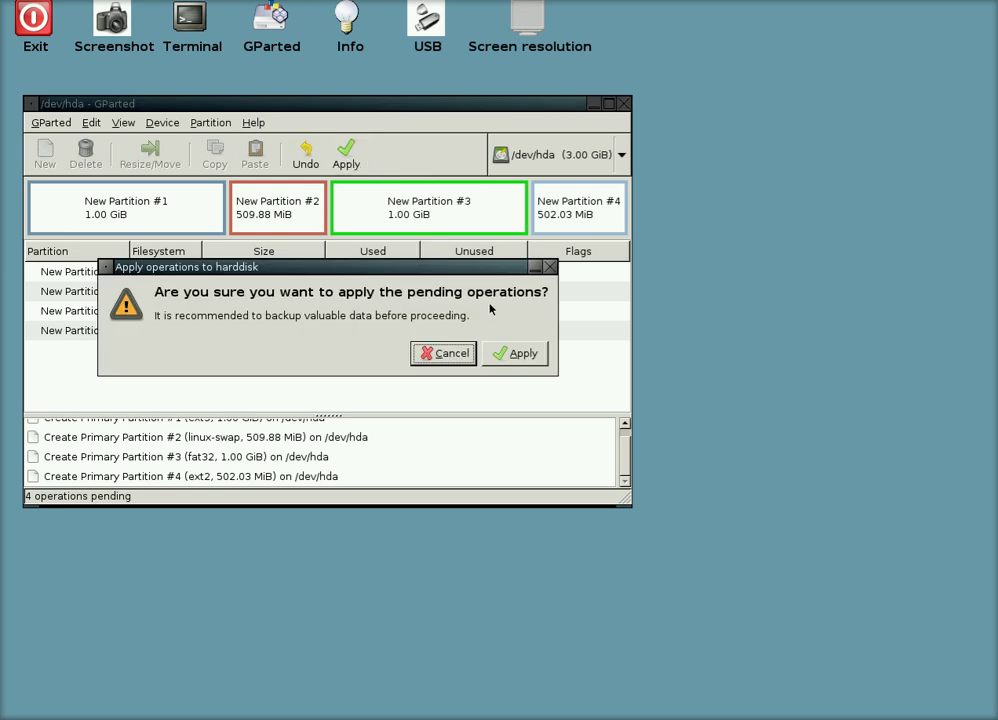
click(507, 352)
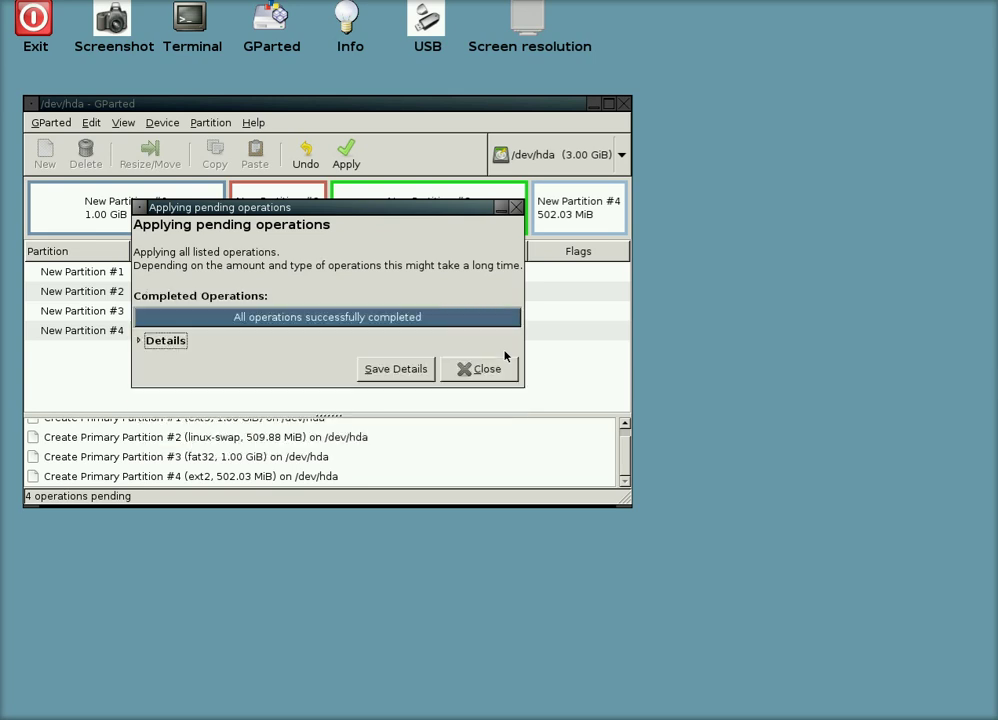
click(494, 366)
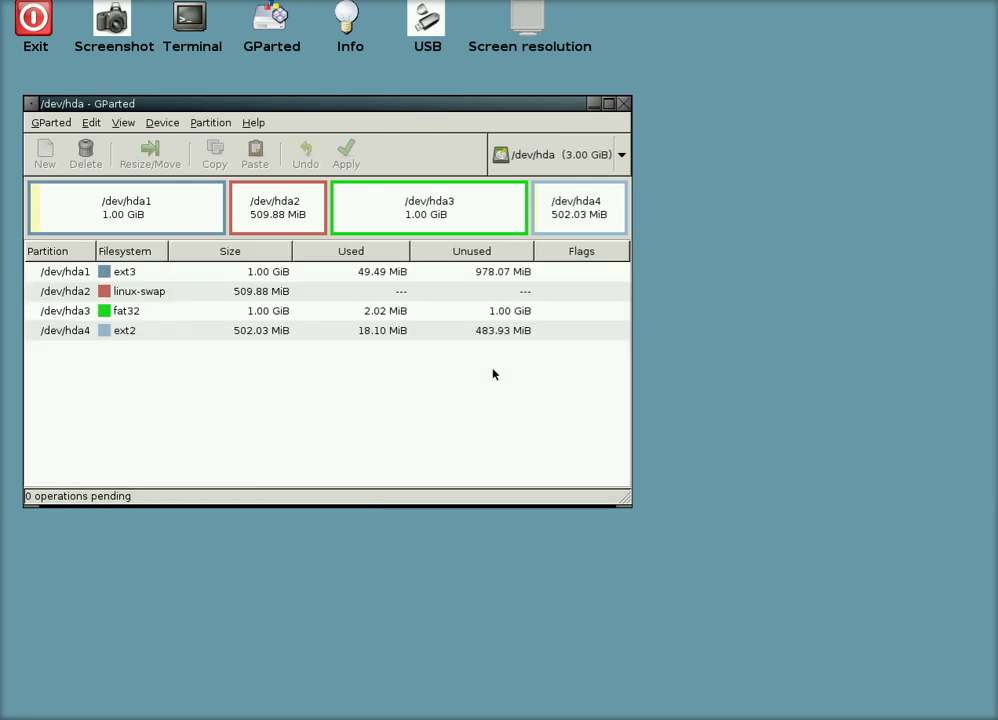
right_click(110, 336)
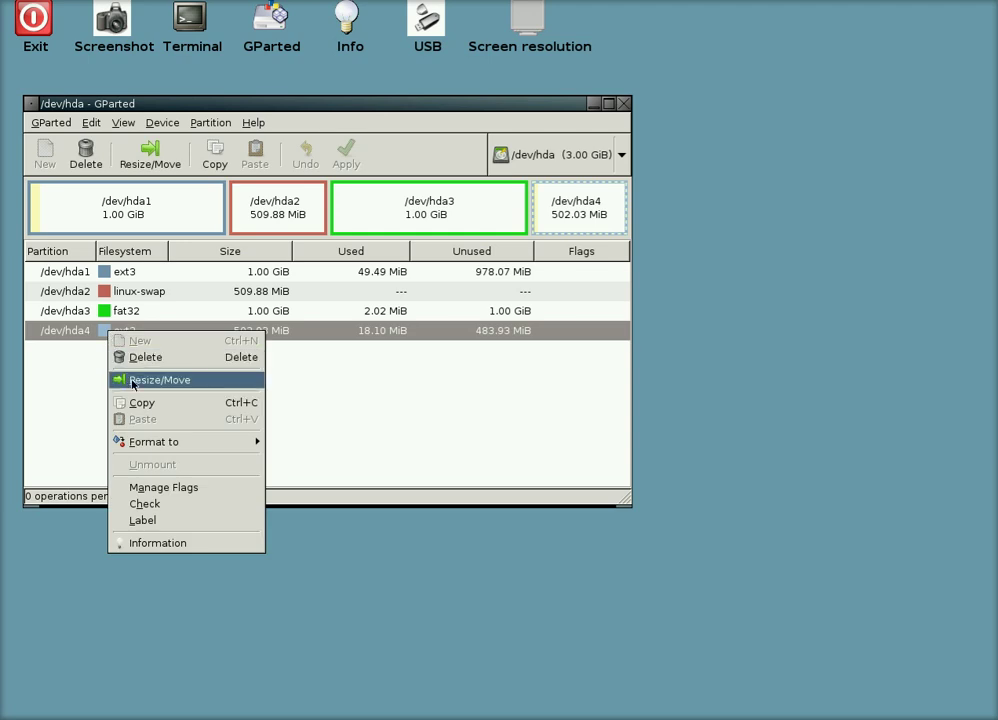
- Shrink /dev/hda4 to about 196 MiB, freeing 305.93 MiB after it
click(138, 380)
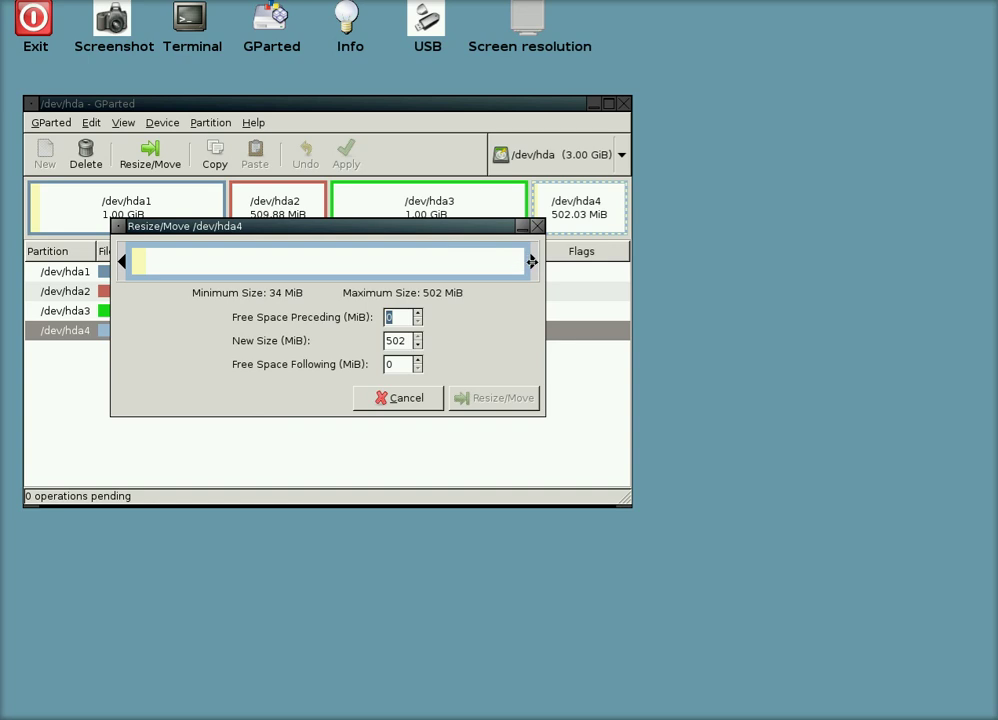
drag(525, 261, 299, 277)
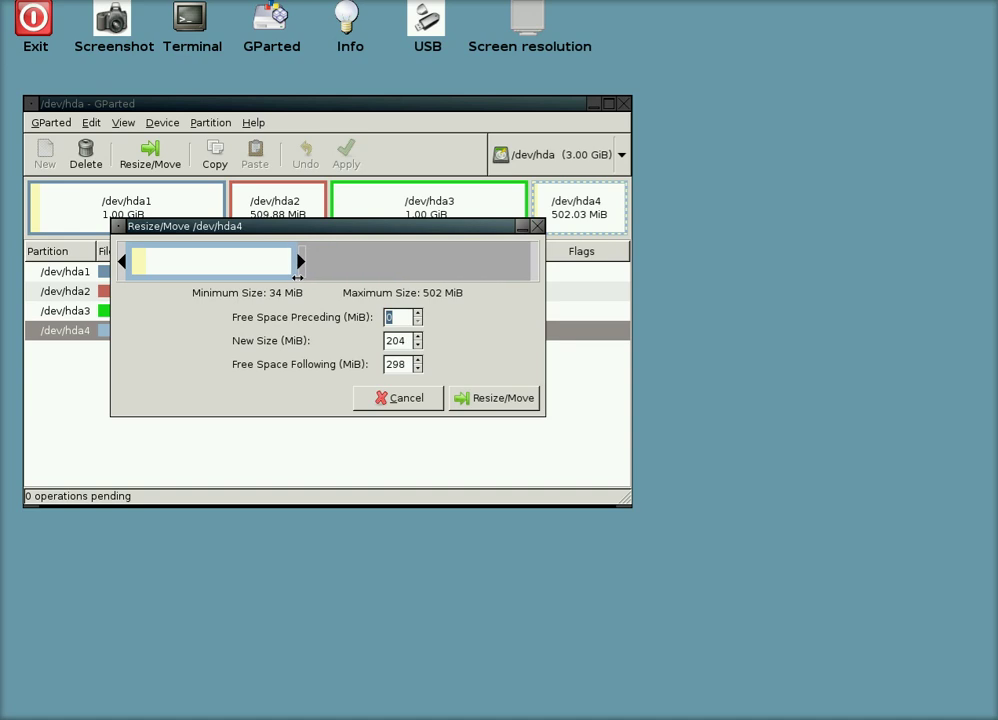
drag(297, 277, 293, 277)
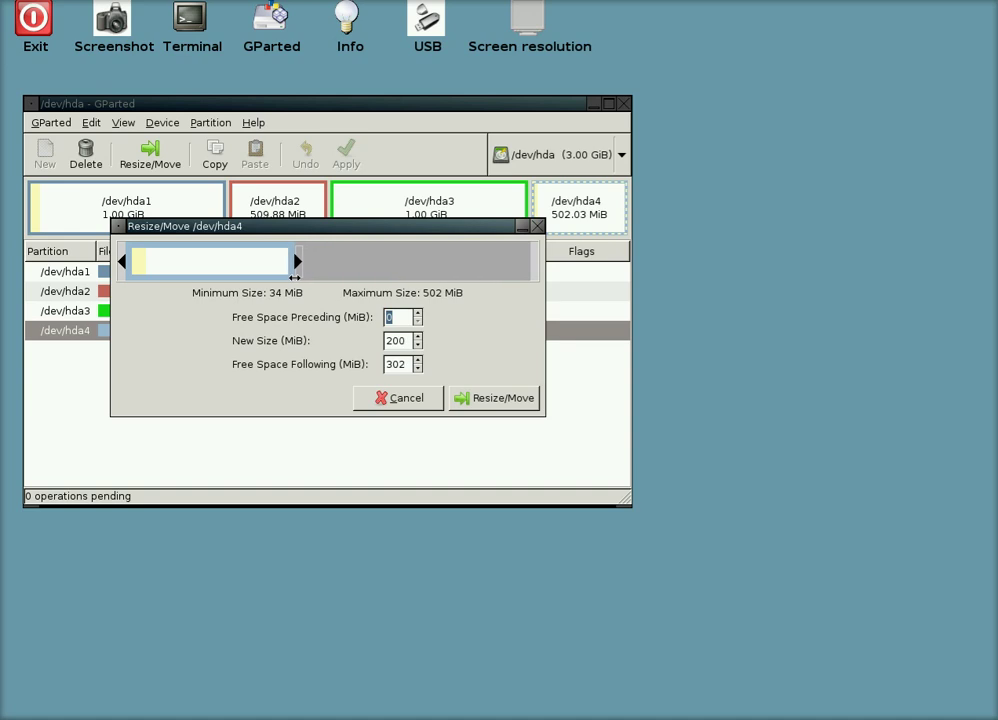
click(512, 398)
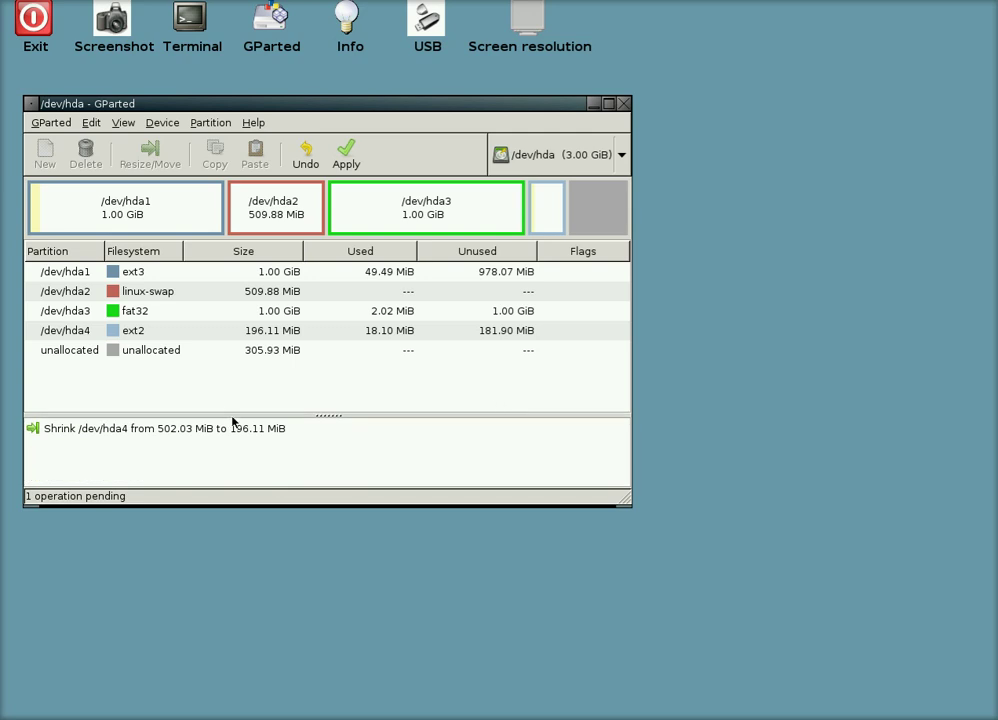
right_click(165, 357)
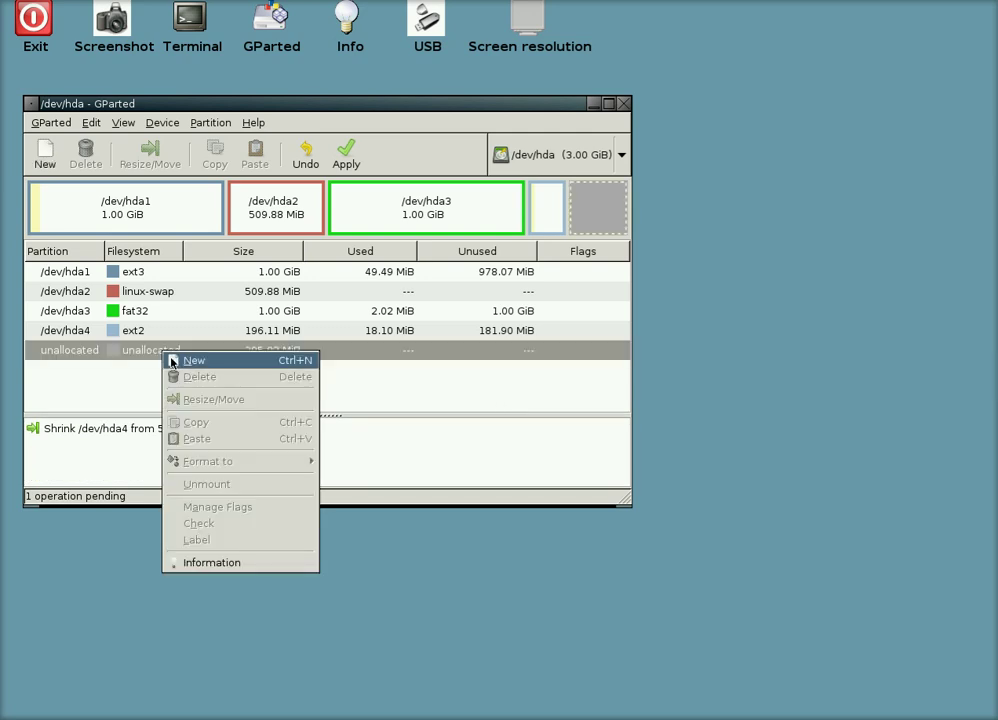
- After hitting the four-primary-partition limit, delete /dev/hda4 to free 502.03 MiB
click(171, 362)
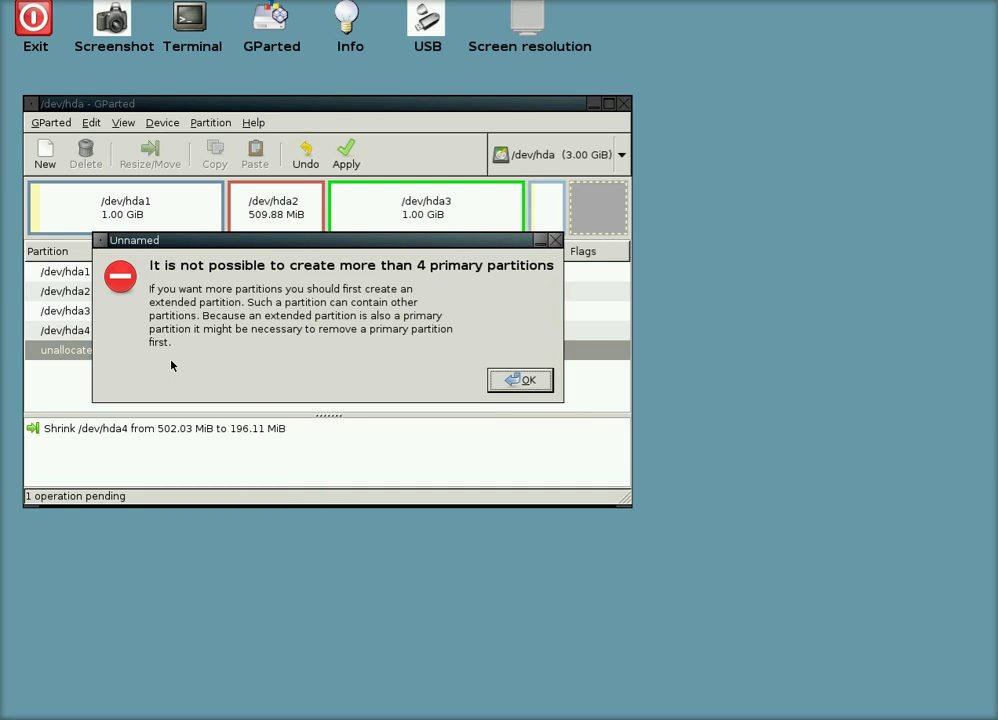
click(505, 383)
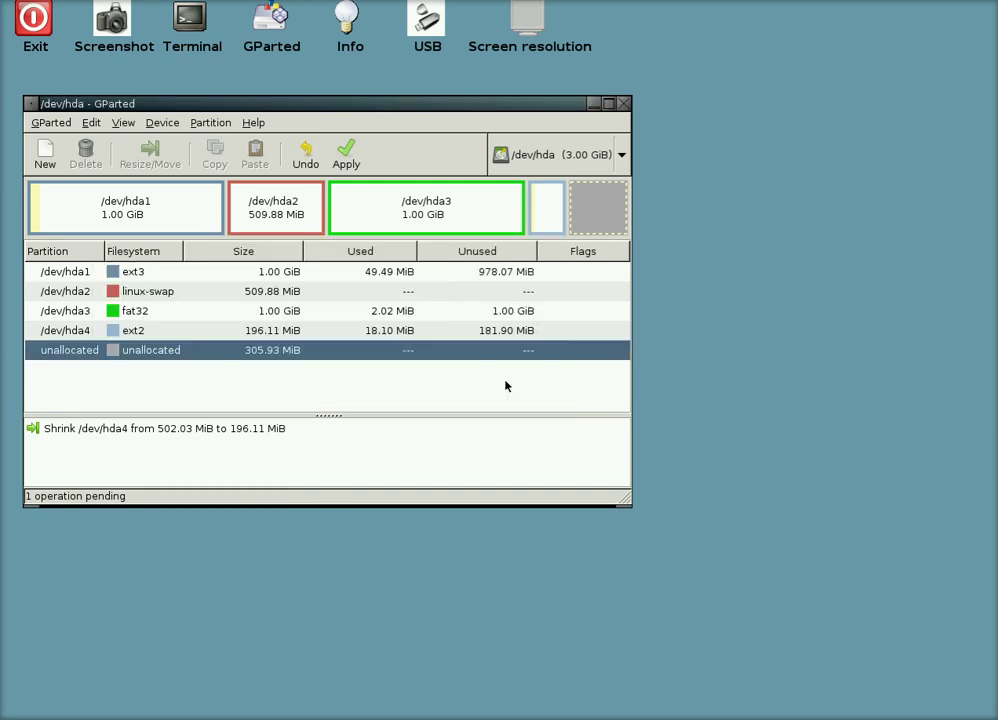
right_click(90, 333)
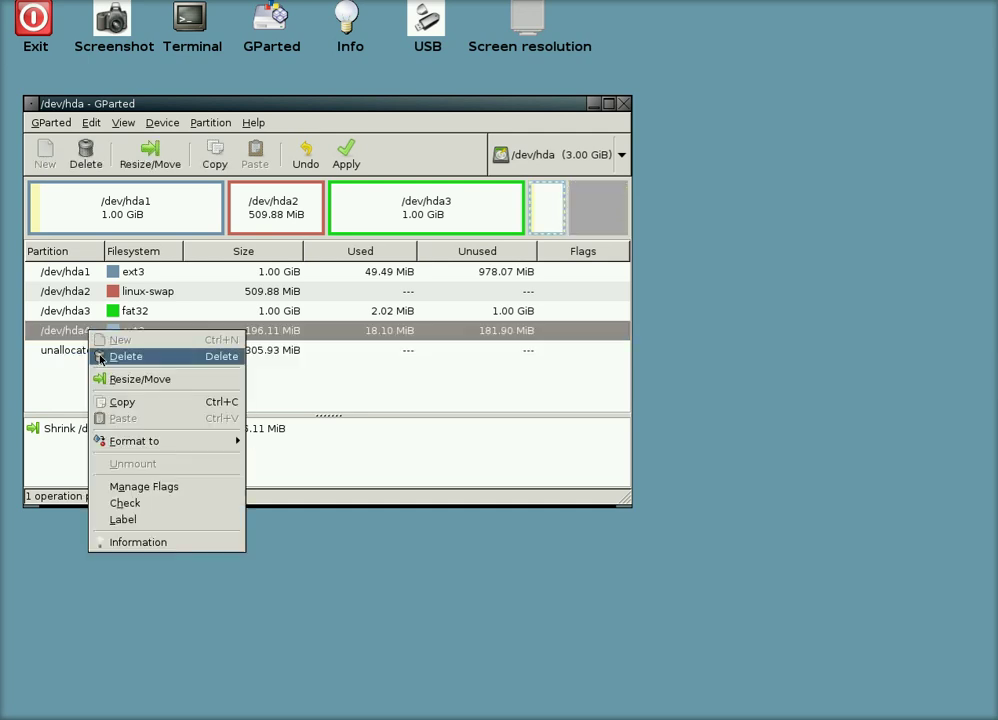
mouse_move(139, 446)
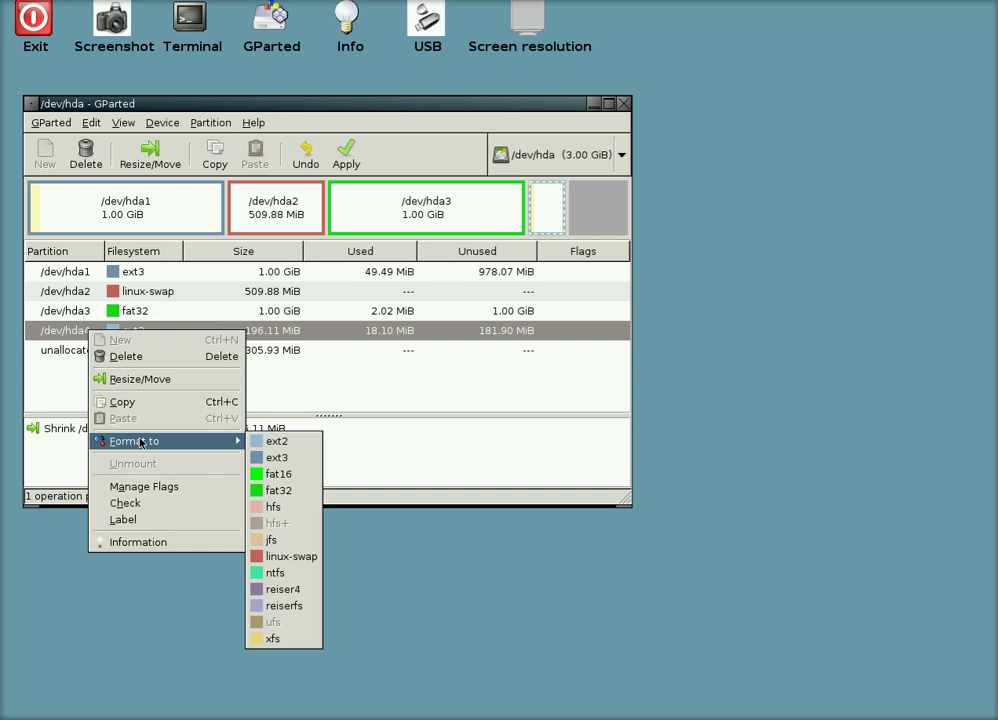
click(406, 398)
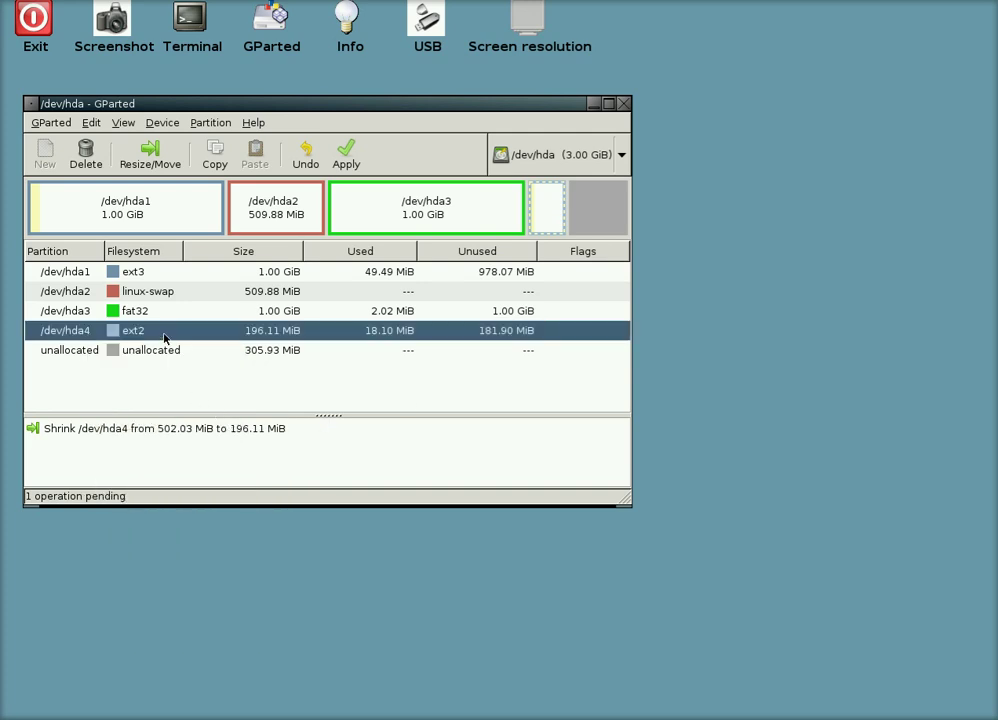
right_click(164, 339)
click(184, 358)
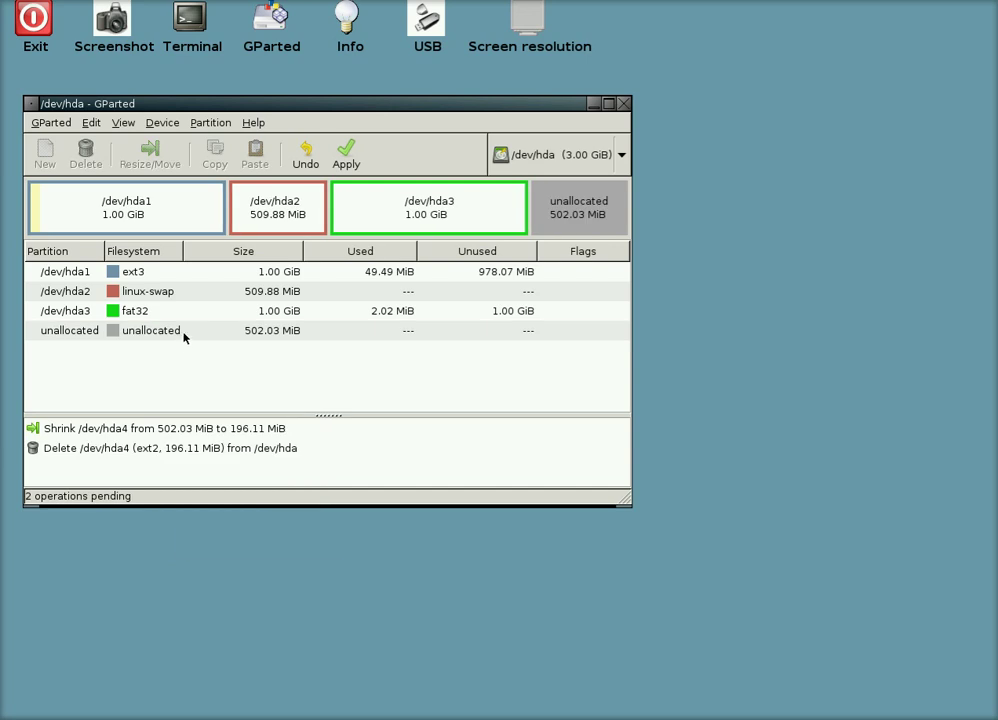
right_click(184, 337)
- Queue an extended partition spanning the free 502 MiB
click(198, 345)
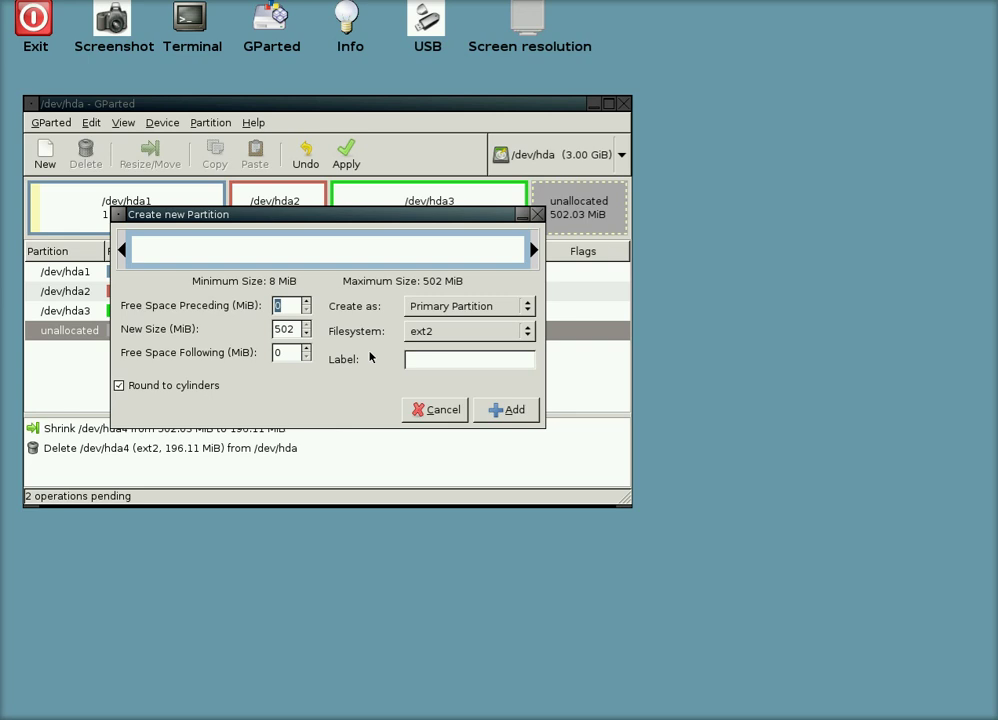
click(528, 314)
click(491, 342)
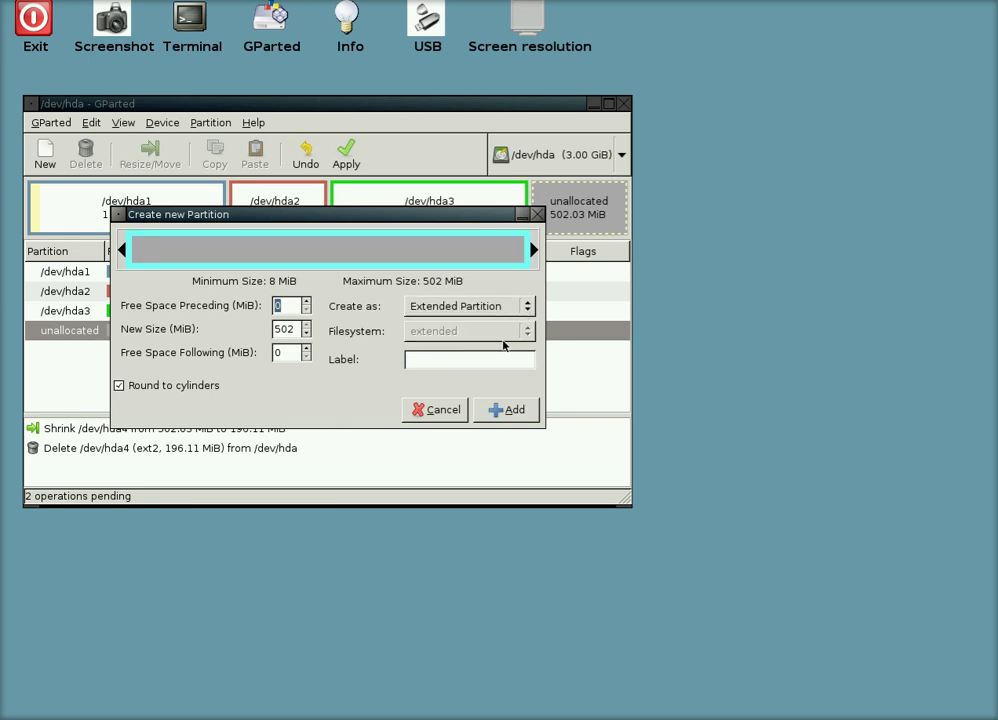
click(506, 410)
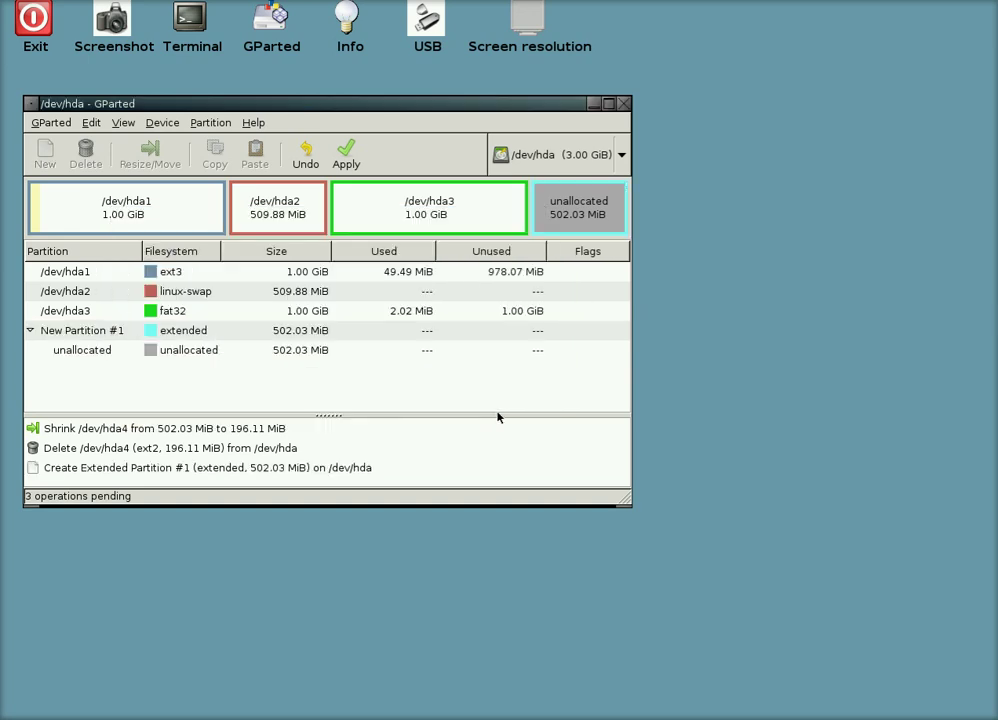
- Add an ntfs logical partition filling the extended partition, then apply
right_click(200, 352)
click(208, 357)
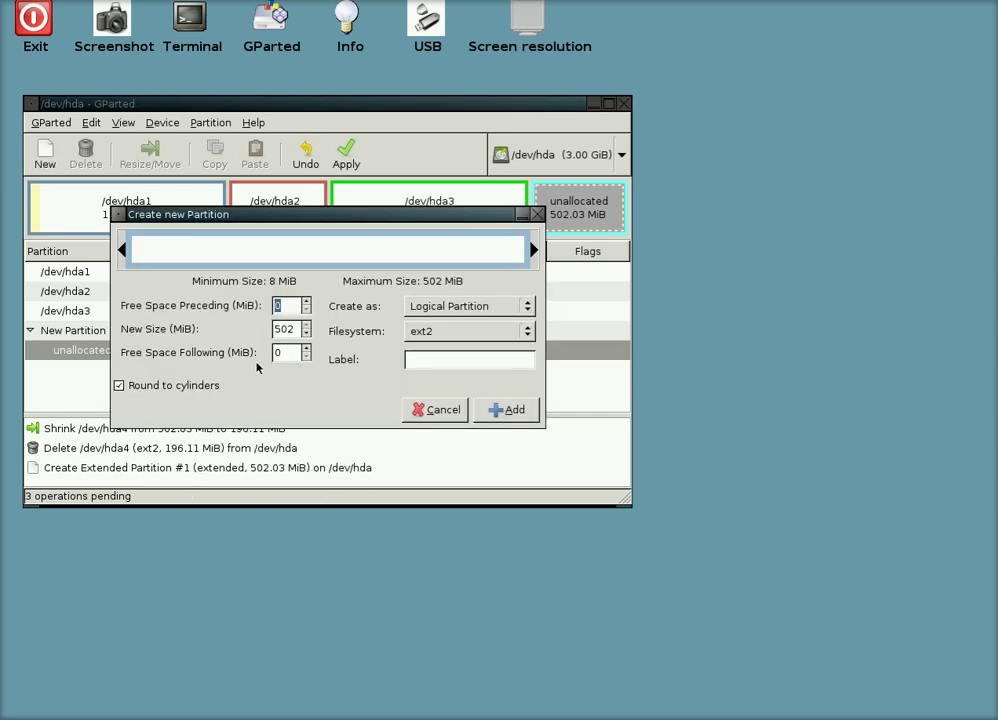
click(527, 340)
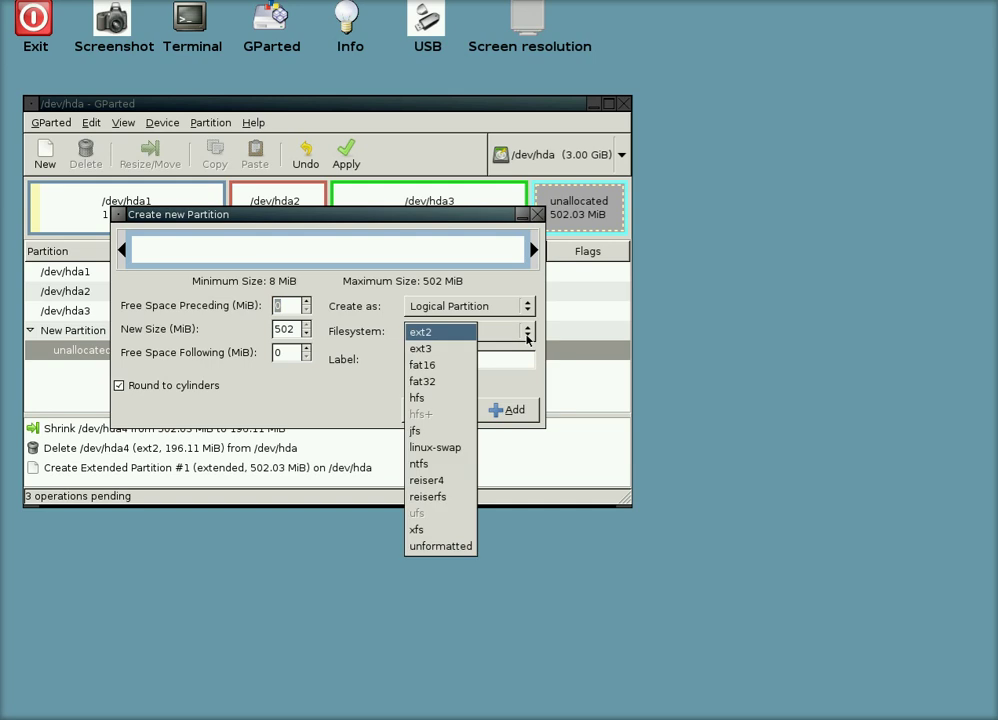
click(427, 465)
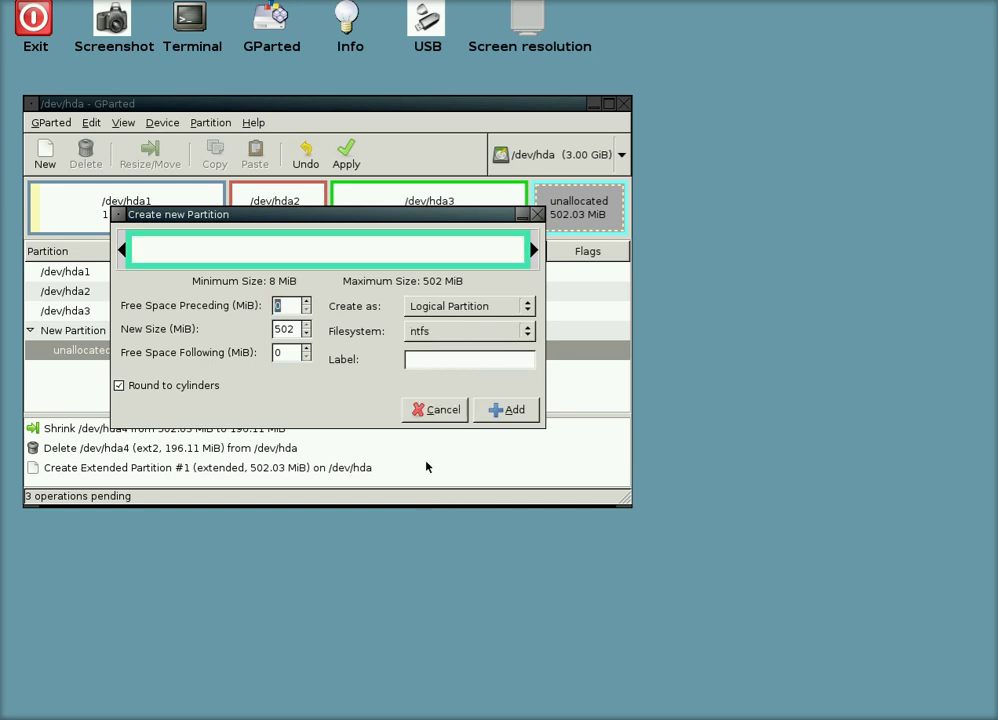
click(496, 411)
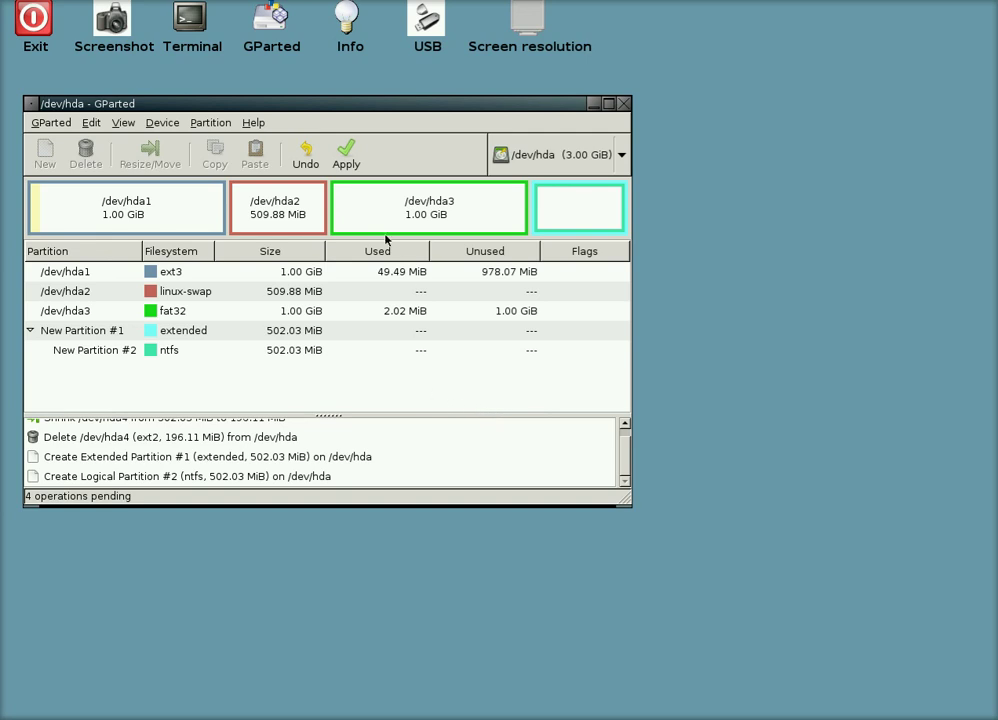
click(347, 157)
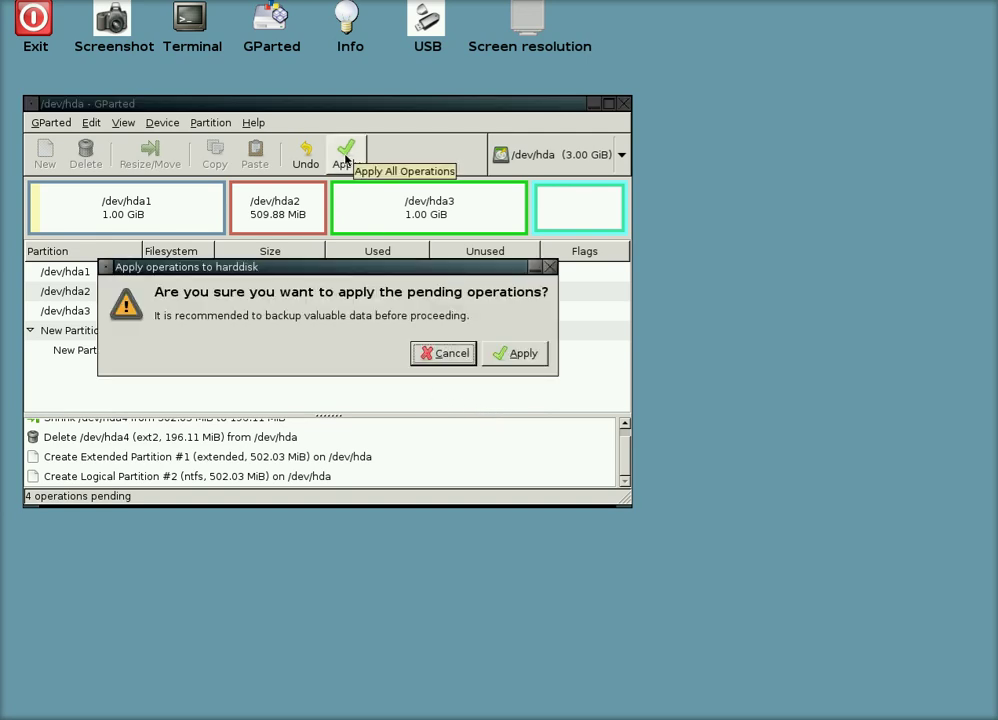
- Confirm writing the extended partition and 502 MiB ntfs /dev/hda5 to disk
click(532, 356)
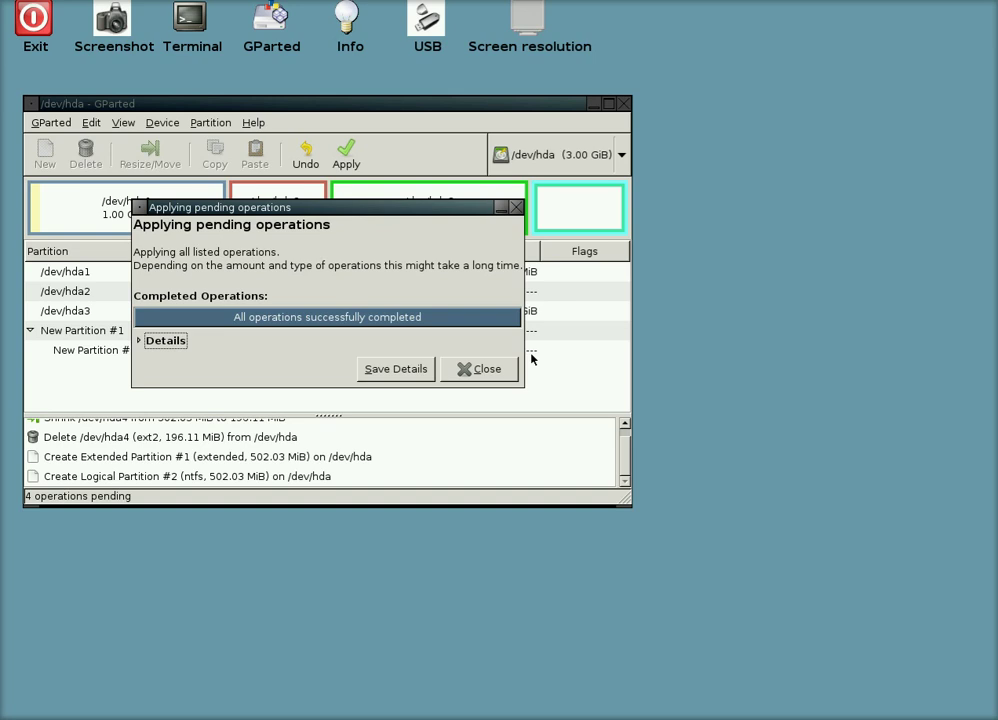
click(508, 372)
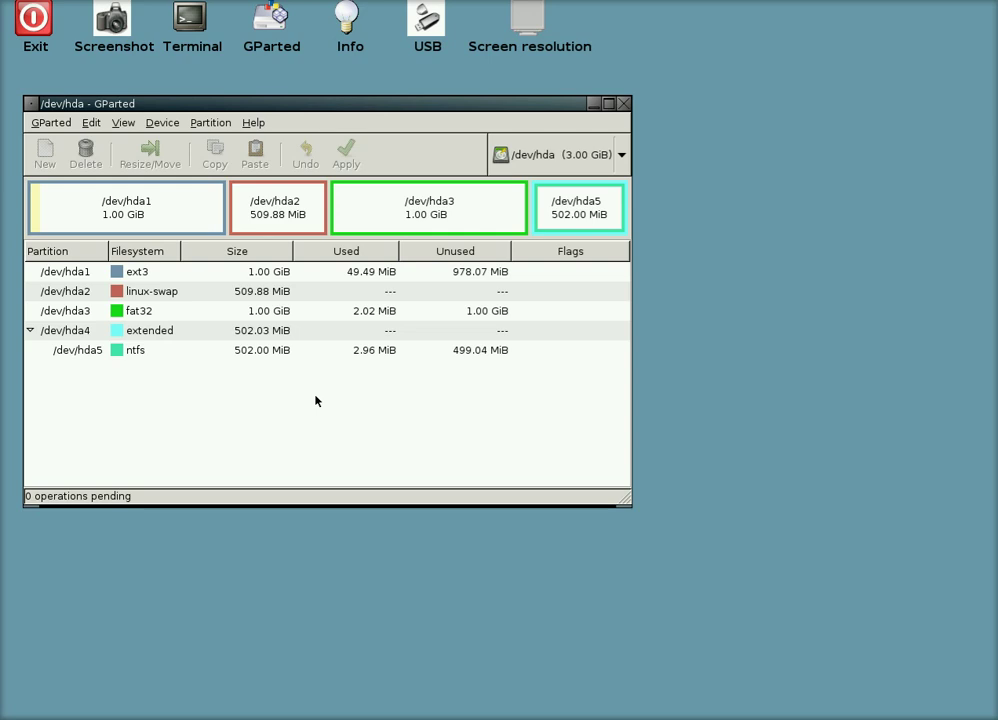
- Shrink the ntfs partition /dev/hda5 to 227.48 MiB, leaving free space after it
right_click(196, 355)
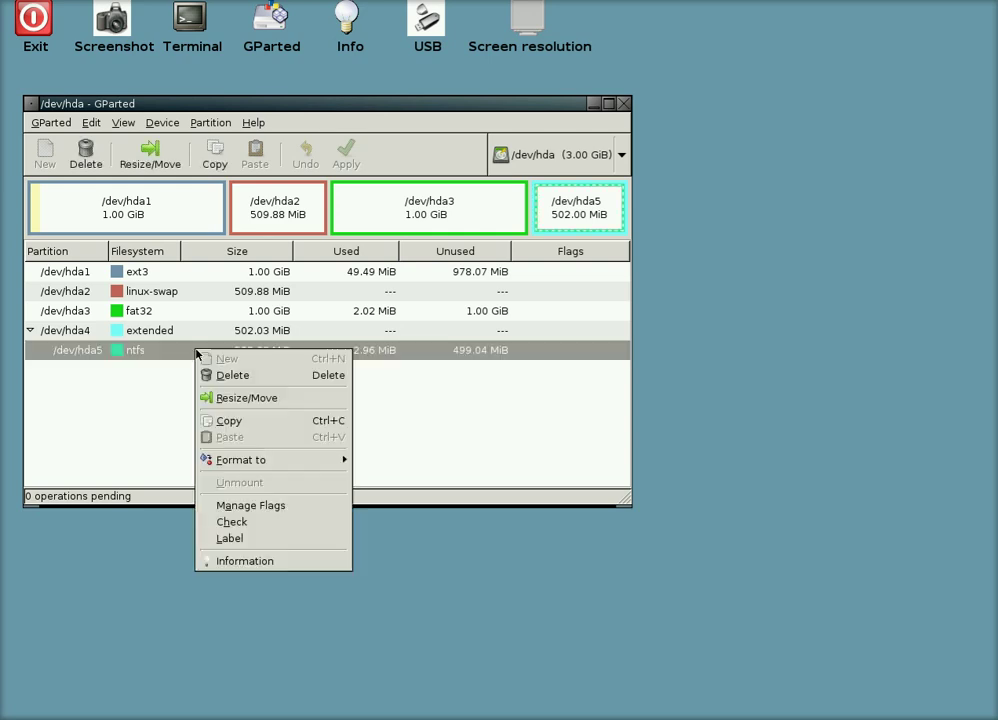
click(224, 399)
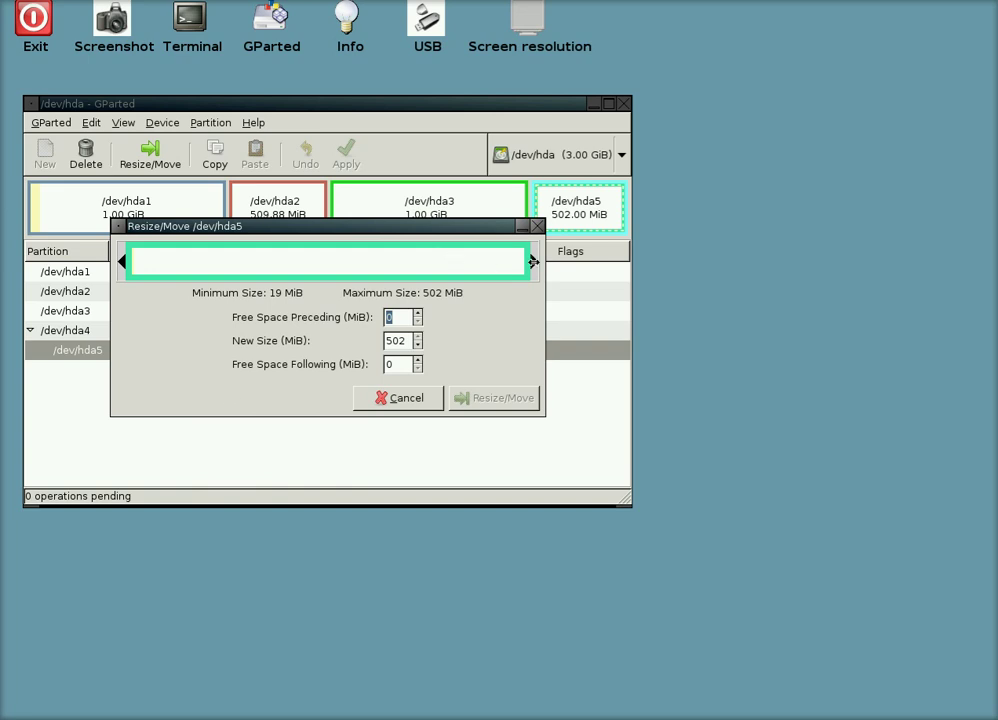
drag(531, 261, 314, 266)
click(515, 398)
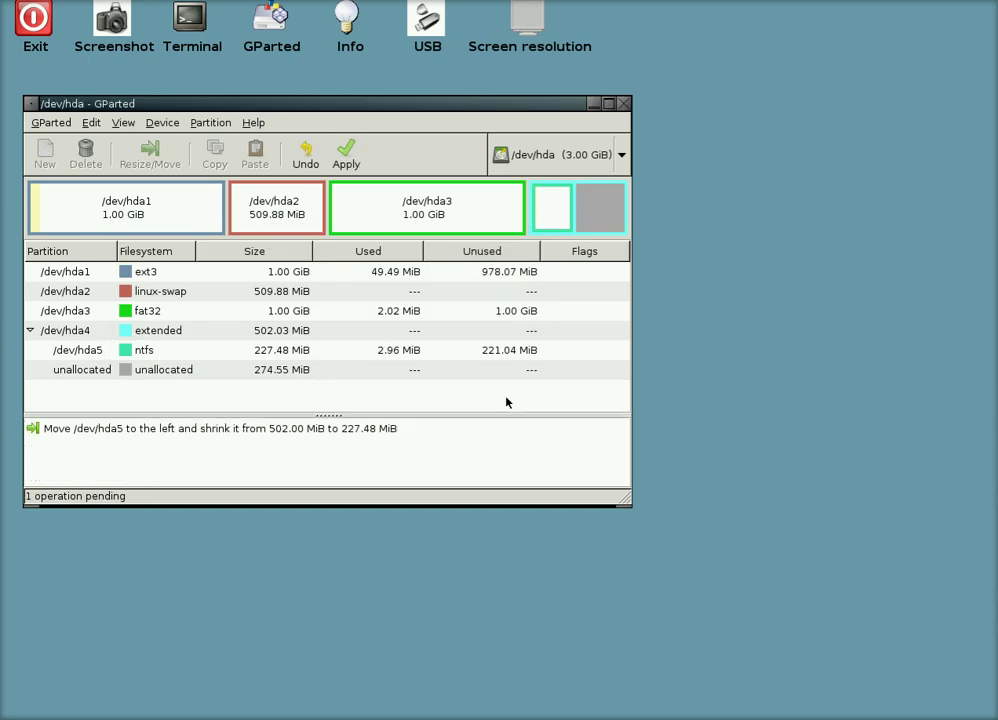
- Queue a 274.55 MiB fat16 logical partition in the freed space and apply both operations
right_click(214, 371)
click(239, 384)
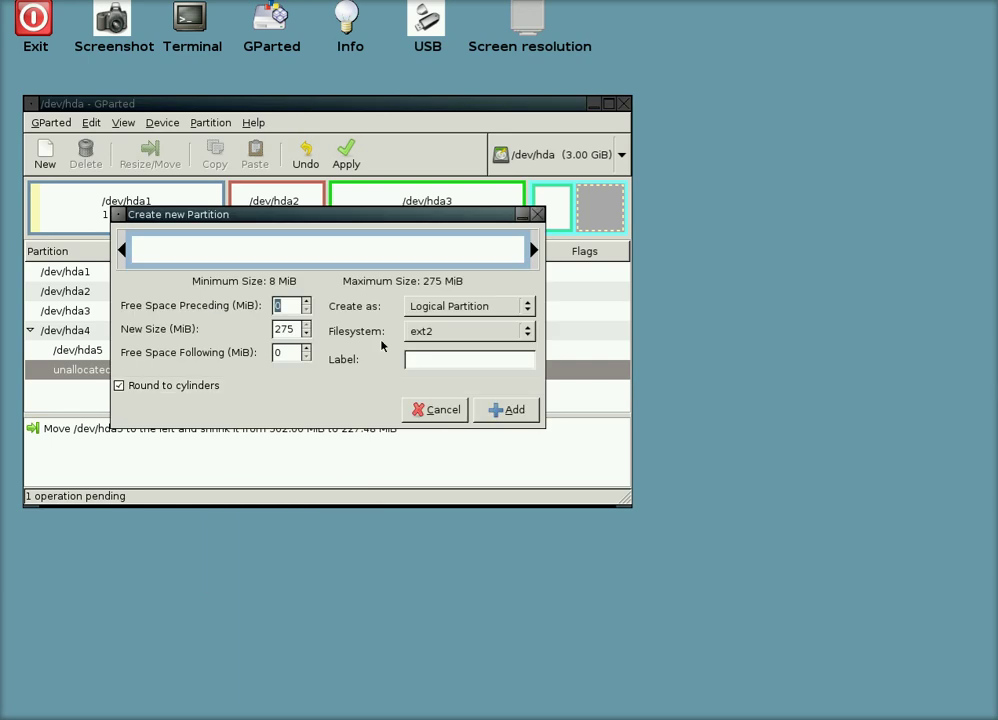
click(531, 338)
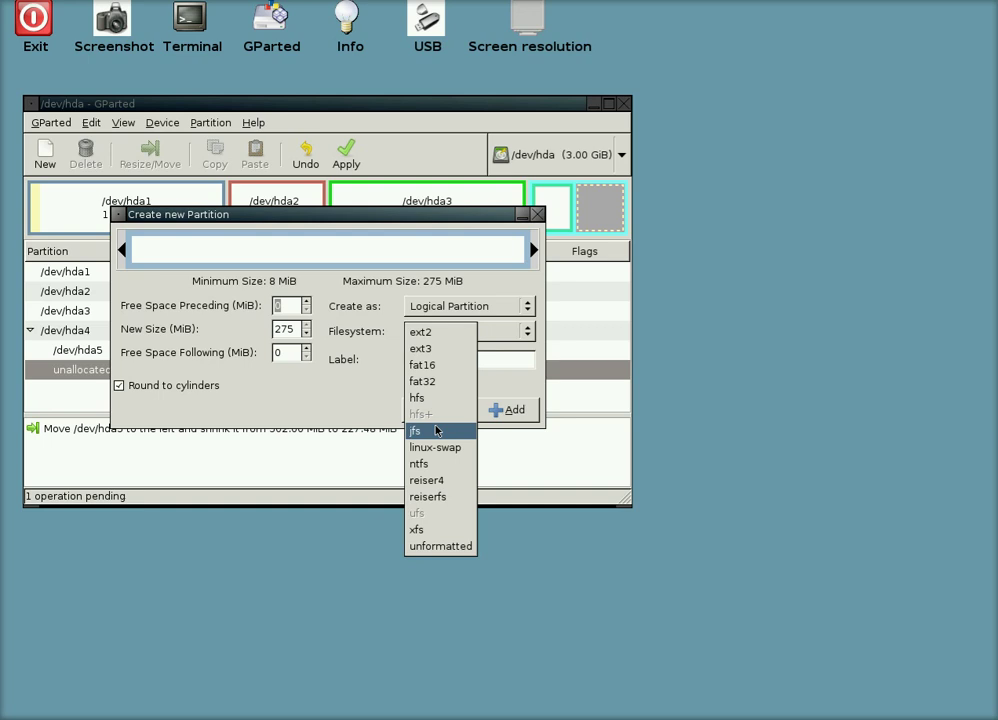
click(425, 364)
click(501, 414)
click(350, 157)
click(530, 359)
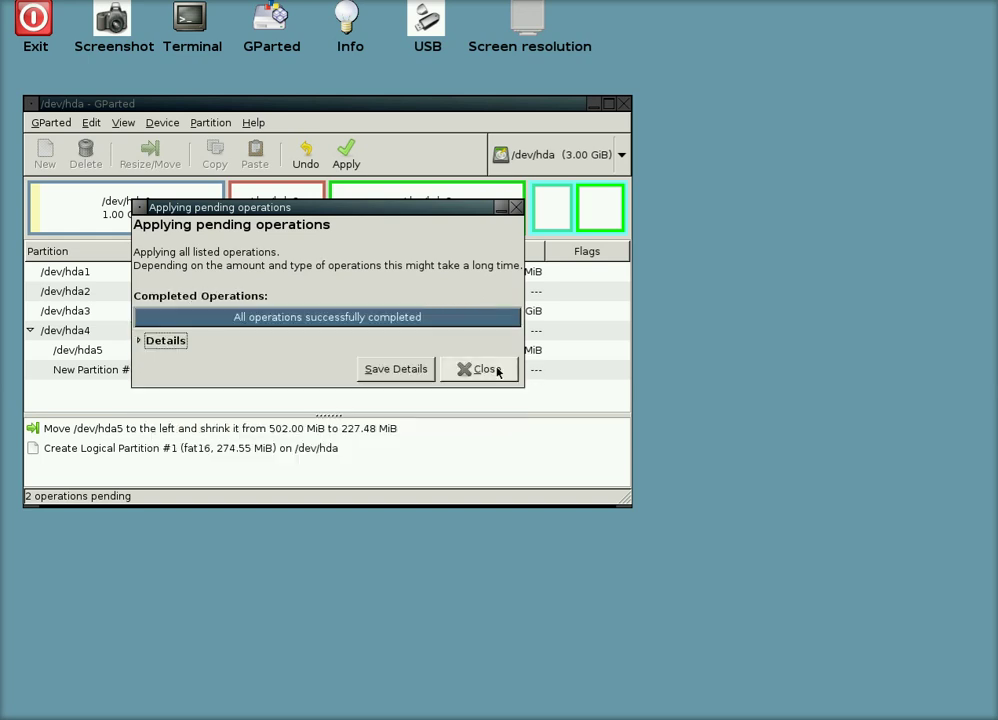
- Close the completed operations report and select the ext3 partition /dev/hda1
click(500, 369)
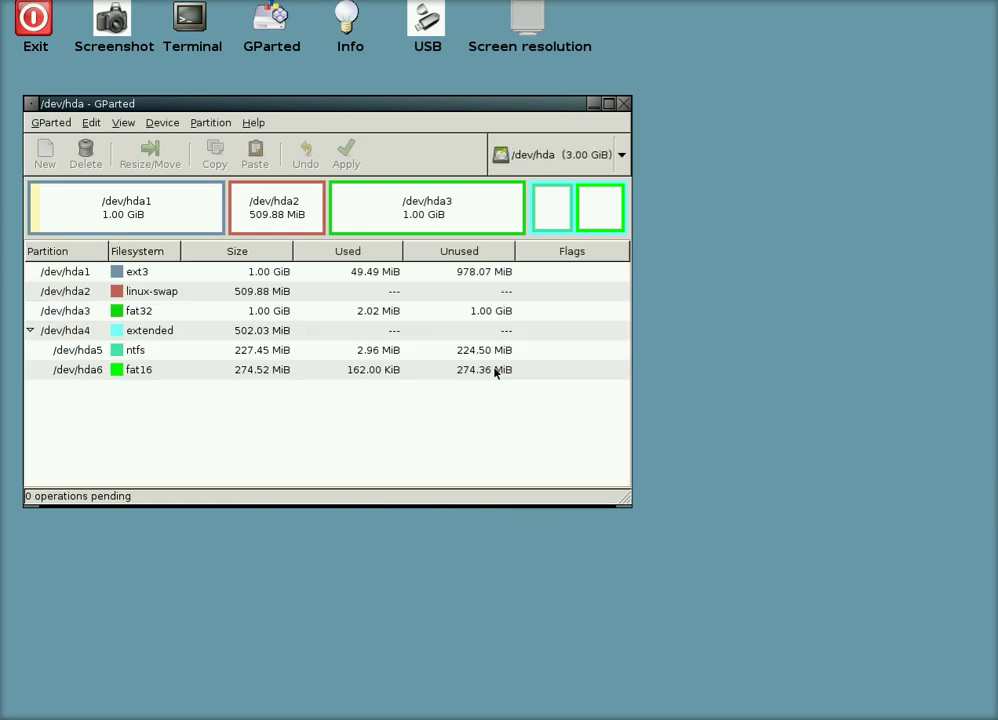
click(169, 280)
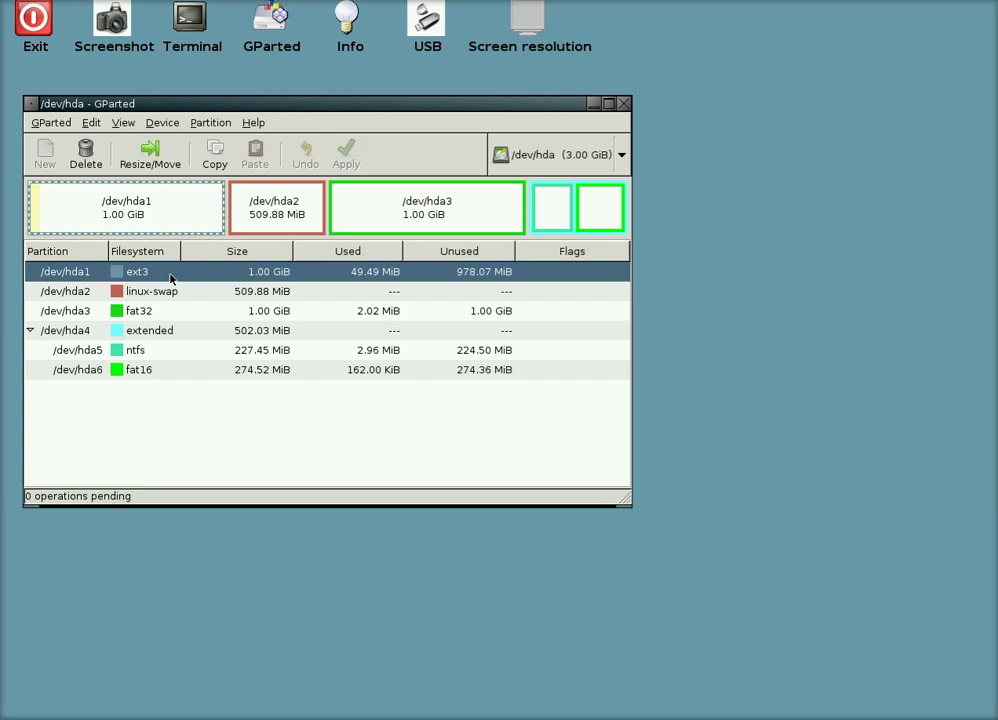
- Review partitions /dev/hda2 through /dev/hda6 in turn, then close GParted
click(183, 293)
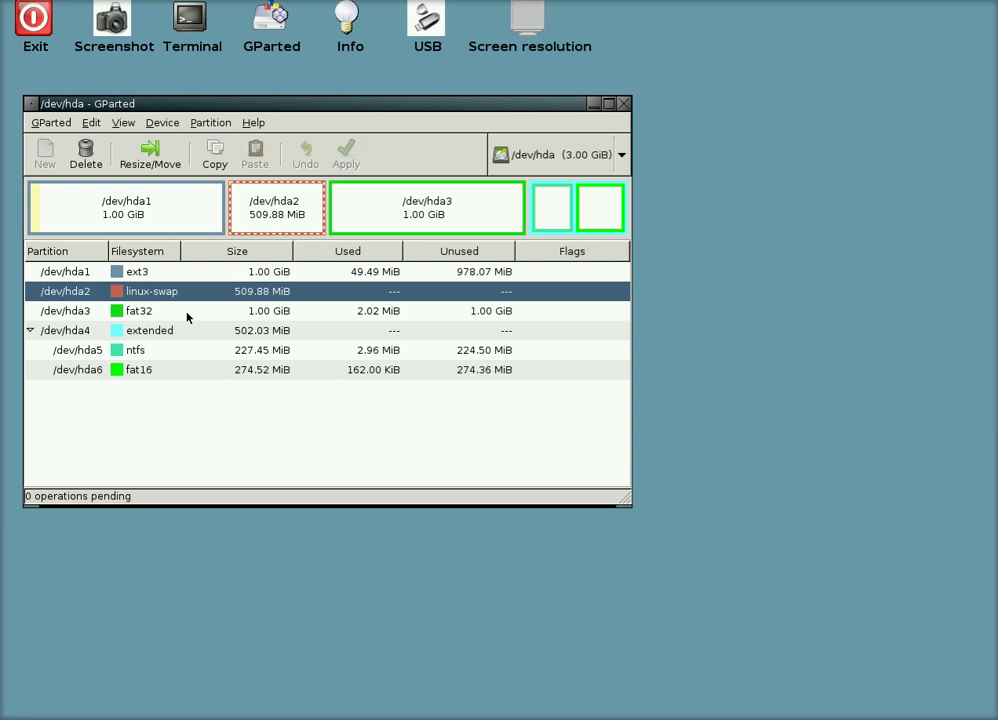
click(187, 315)
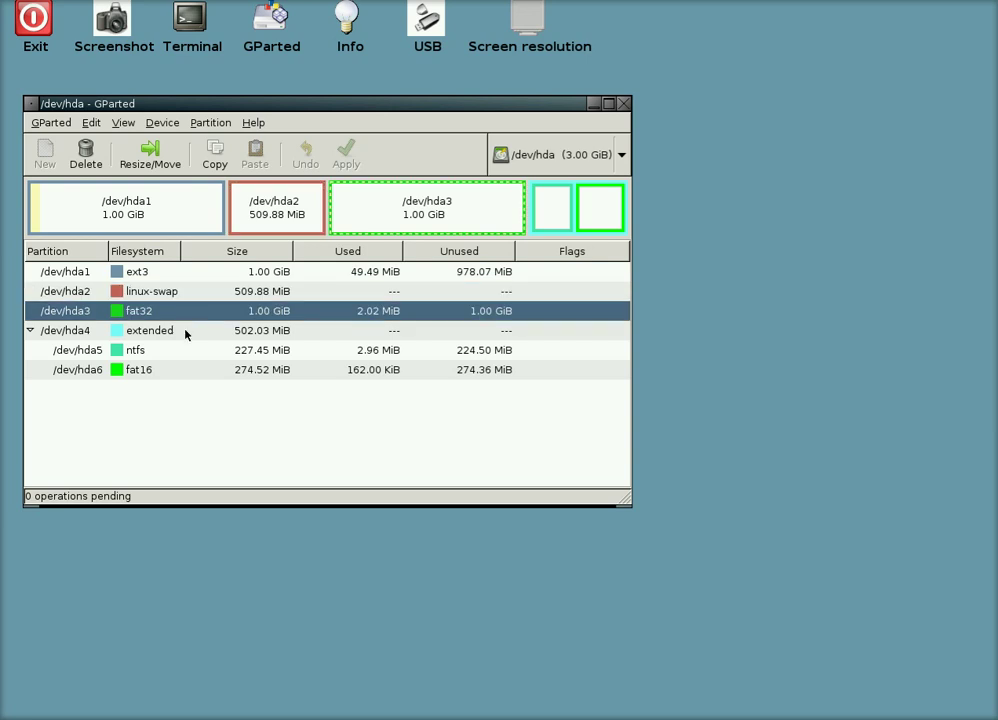
click(185, 333)
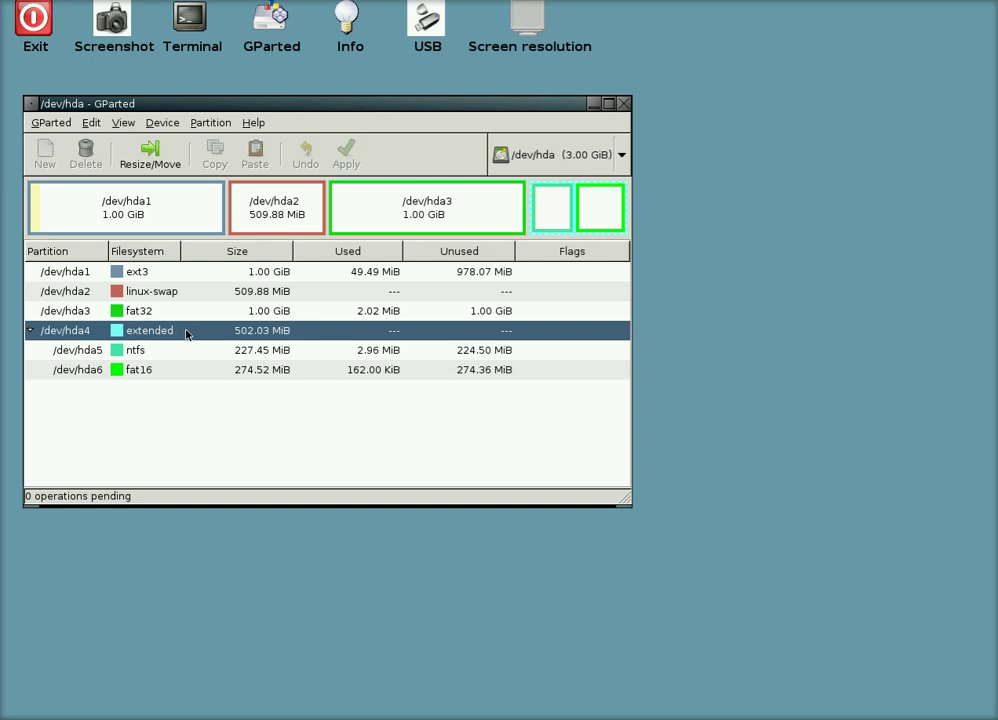
click(182, 352)
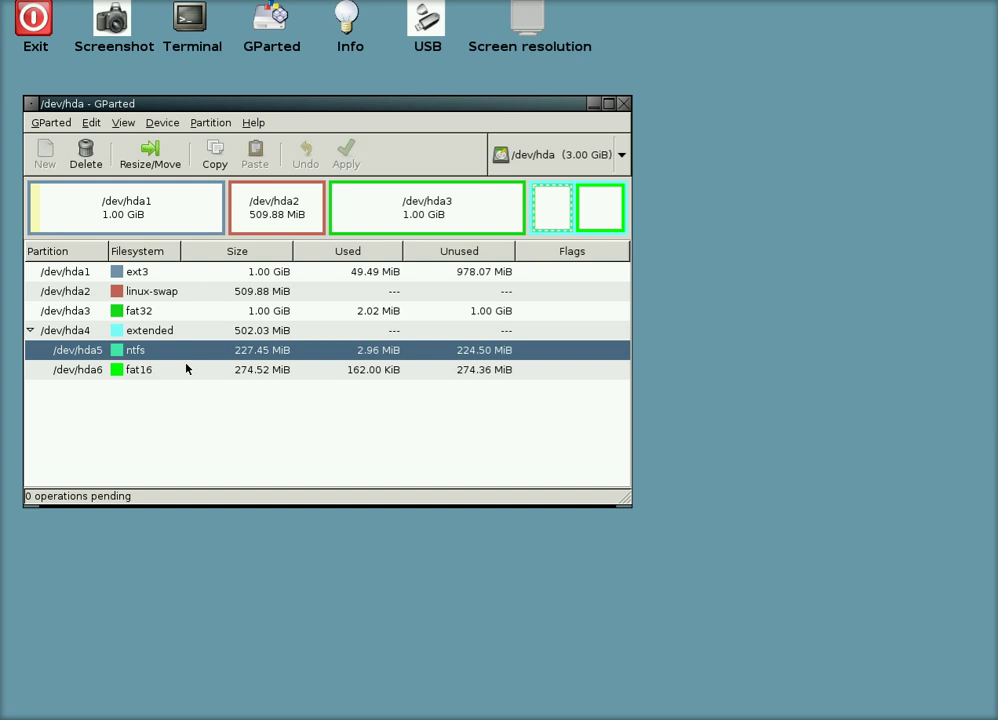
click(188, 372)
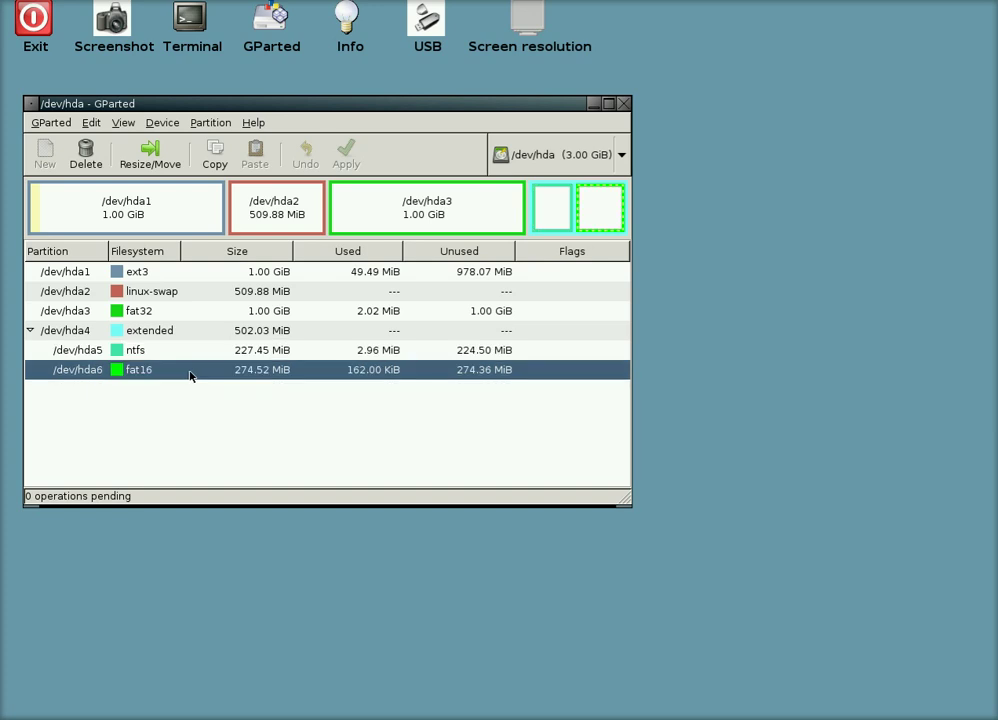
click(623, 104)
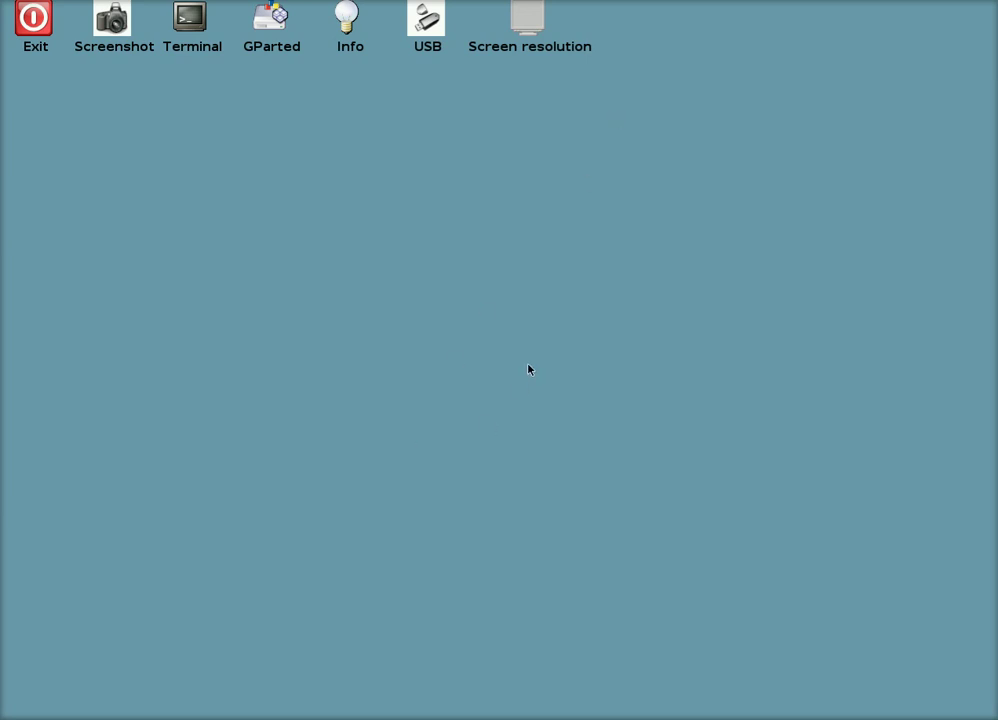